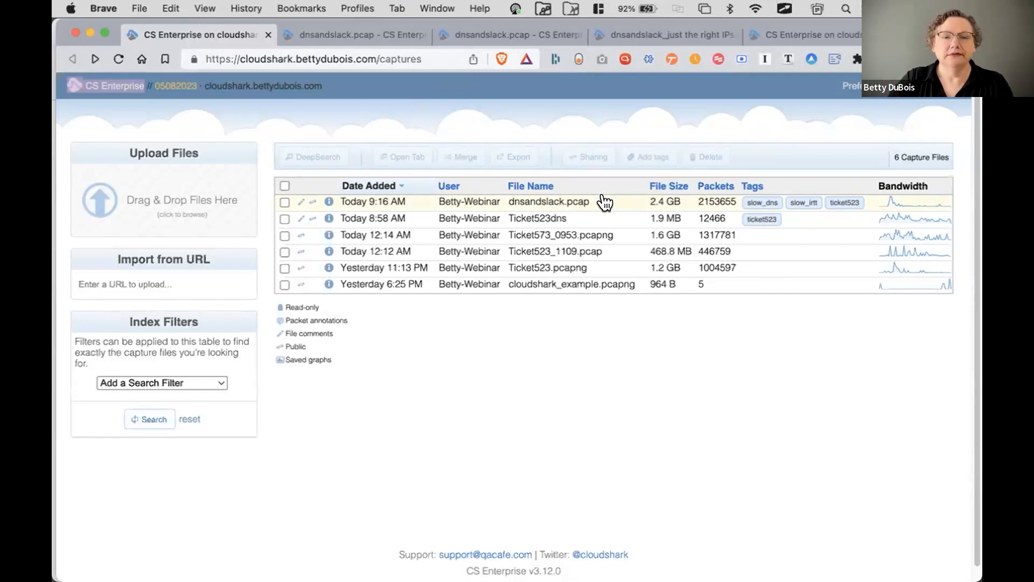
# Step: Open the All DNS Queries preset from the Zeek logs of the dnsandslack.pcap capture
pyautogui.click(360, 38)
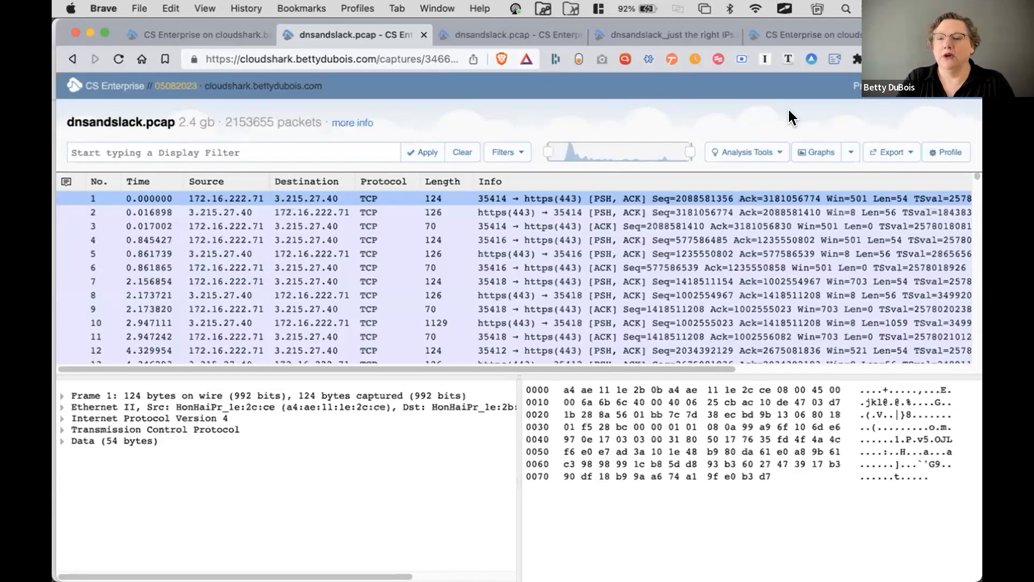
pyautogui.click(778, 152)
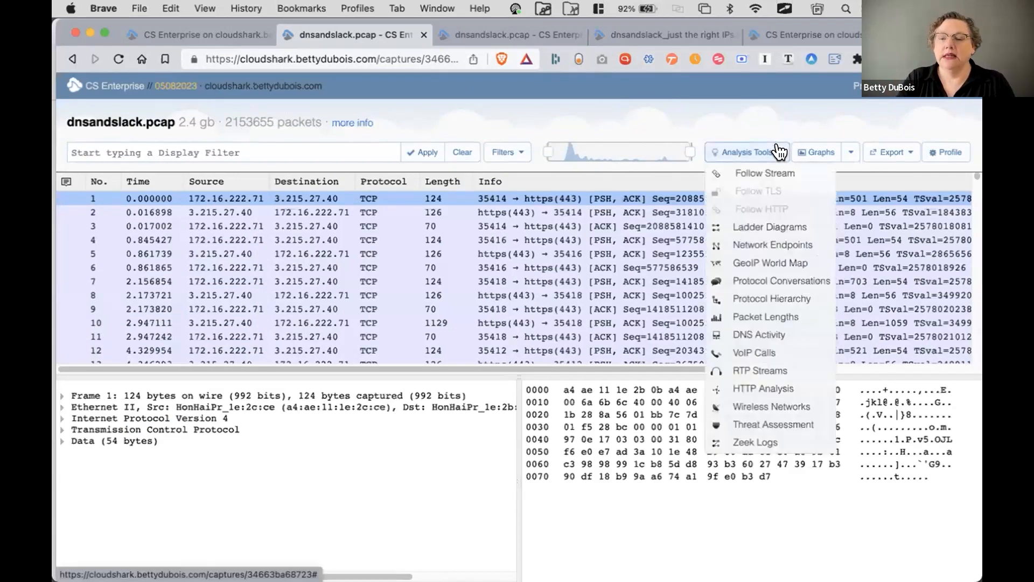
pyautogui.click(756, 436)
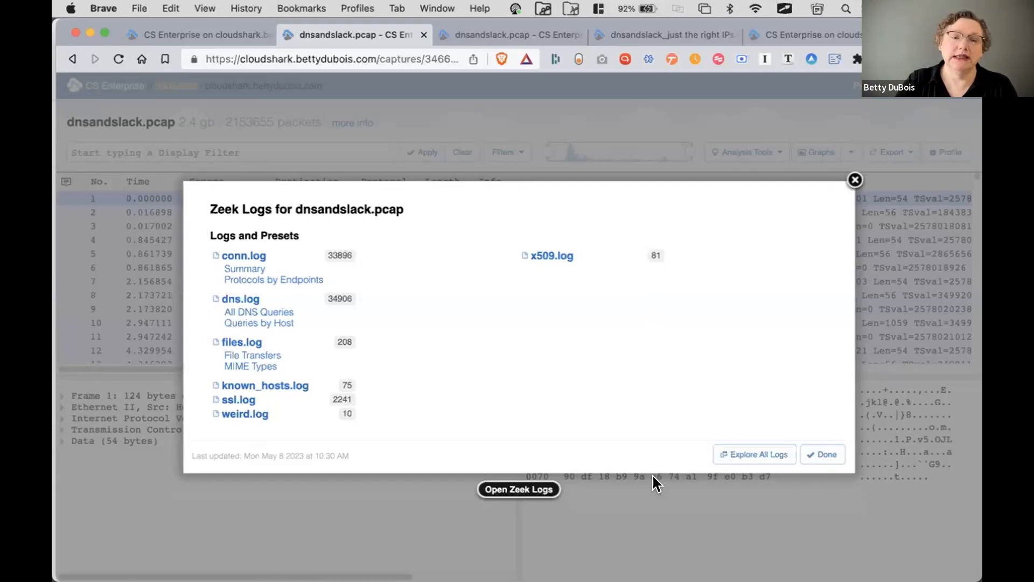
pyautogui.click(267, 313)
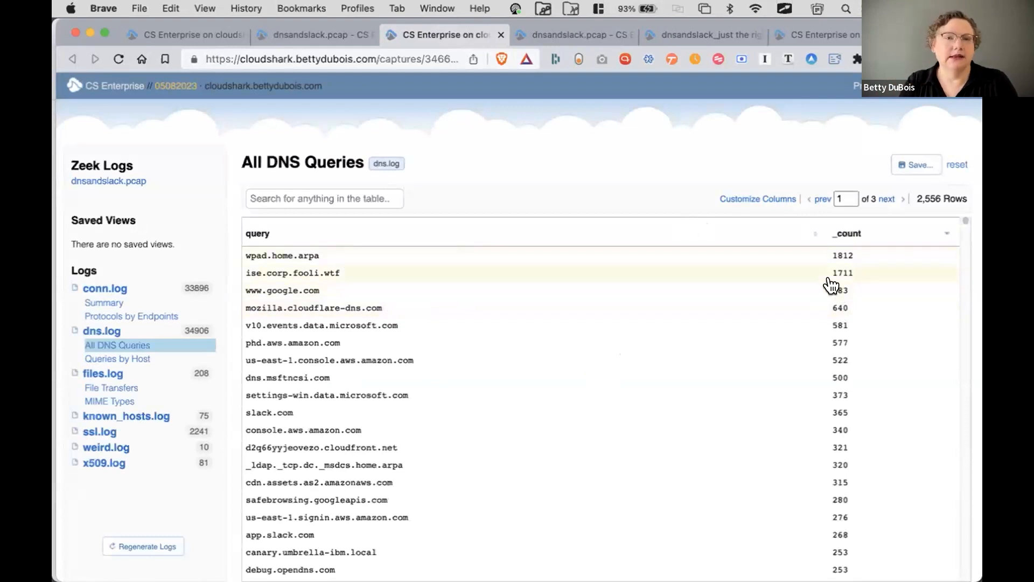
# Step: Add the rtt and qtype_name columns to the All DNS Queries table
pyautogui.click(757, 199)
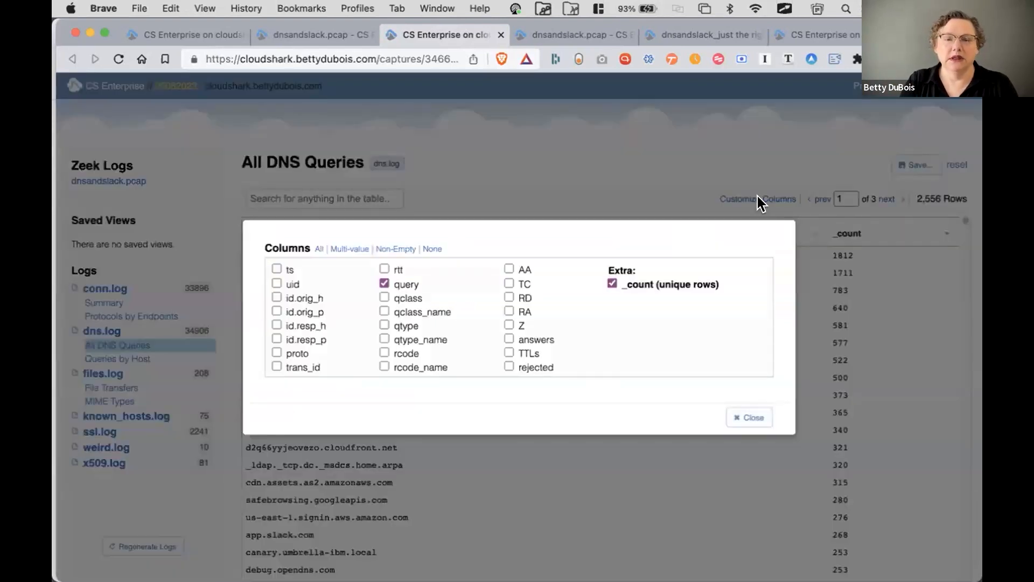
pyautogui.click(384, 269)
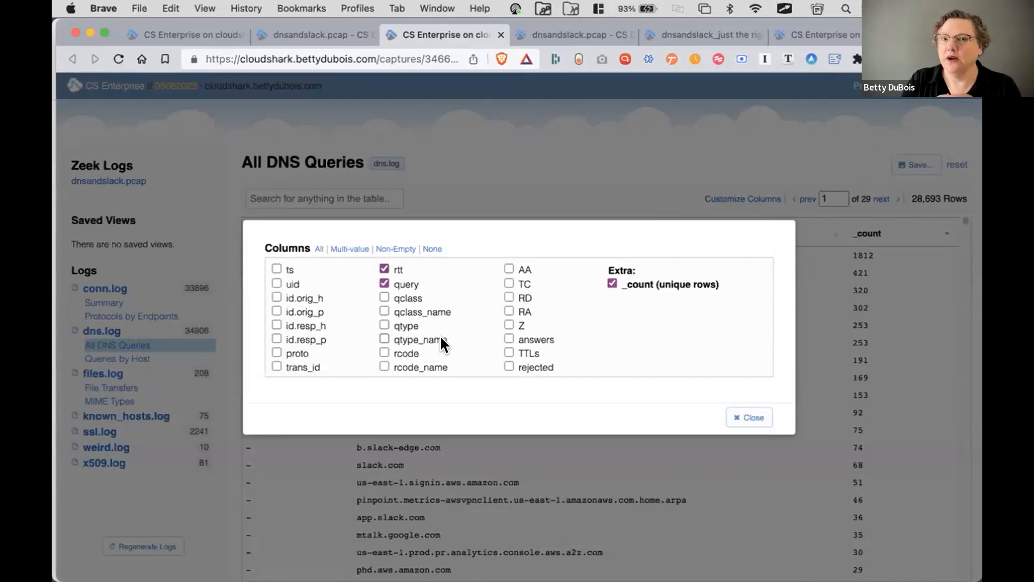
pyautogui.click(384, 335)
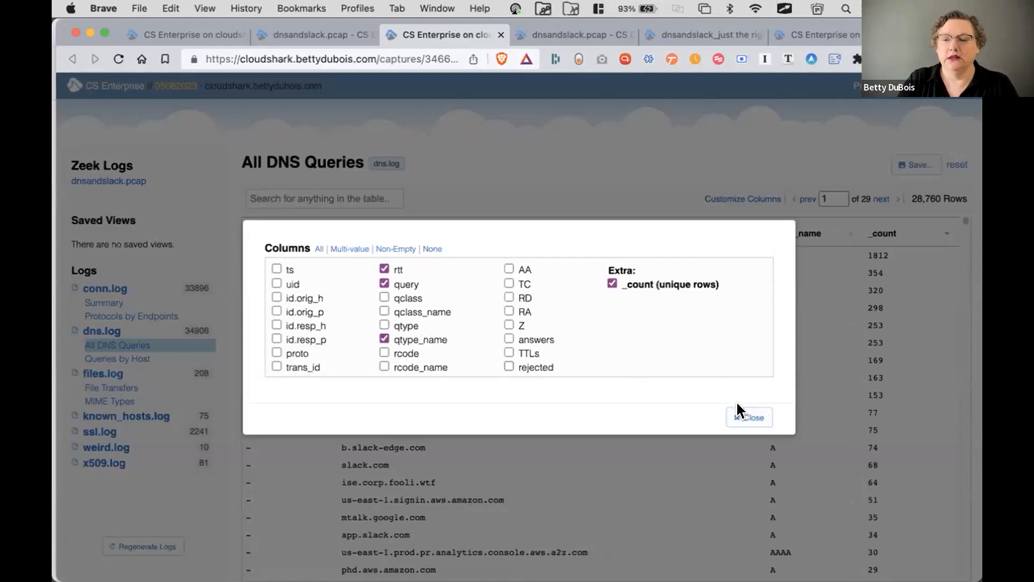
pyautogui.click(738, 417)
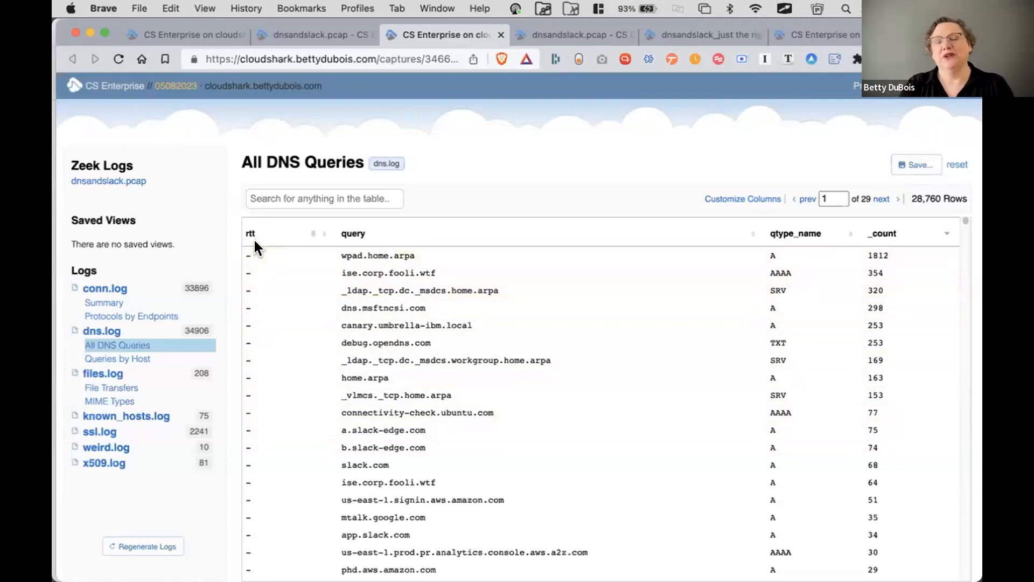
# Step: Sort the DNS queries by rtt in descending order and filter the table for "seccdc-operations"
pyautogui.click(324, 233)
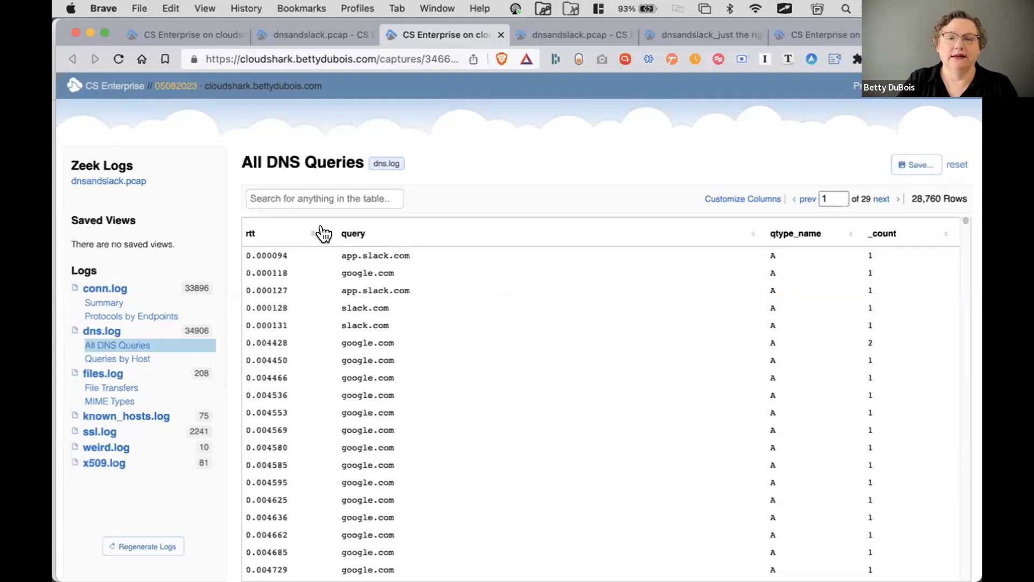
pyautogui.click(324, 233)
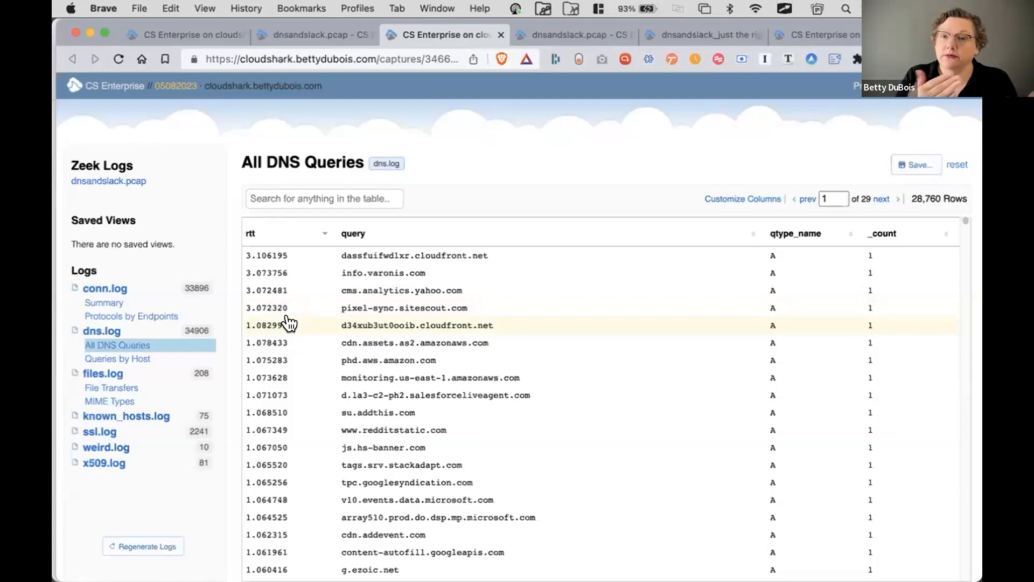
pyautogui.click(303, 197)
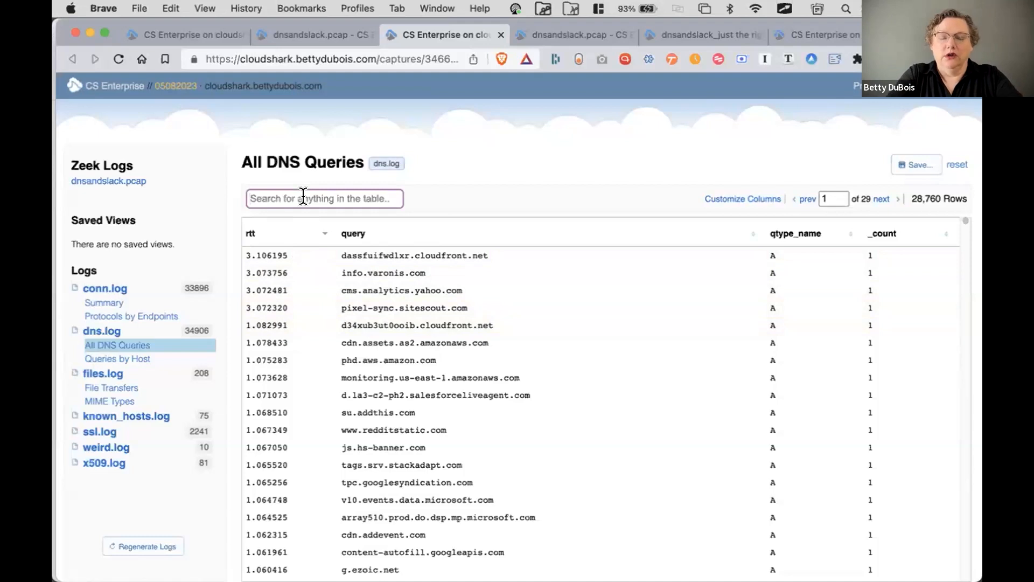
pyautogui.write('seccd')
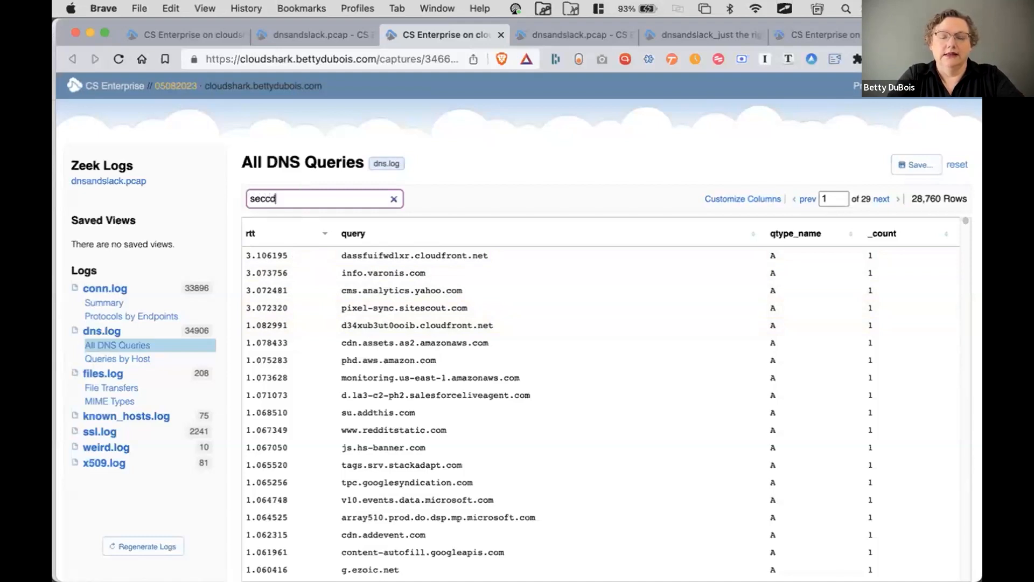
pyautogui.write('c-')
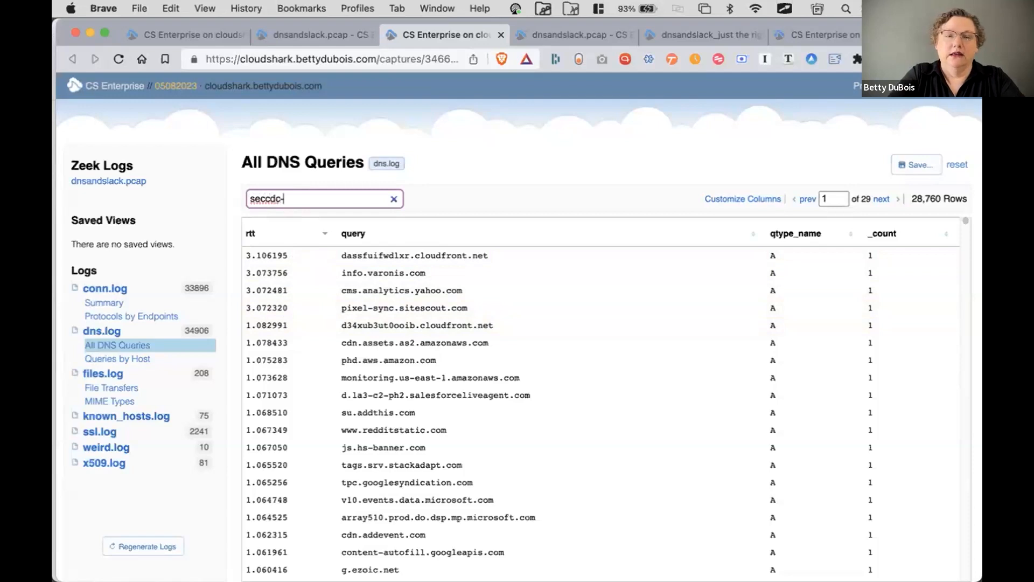
pyautogui.write('operations')
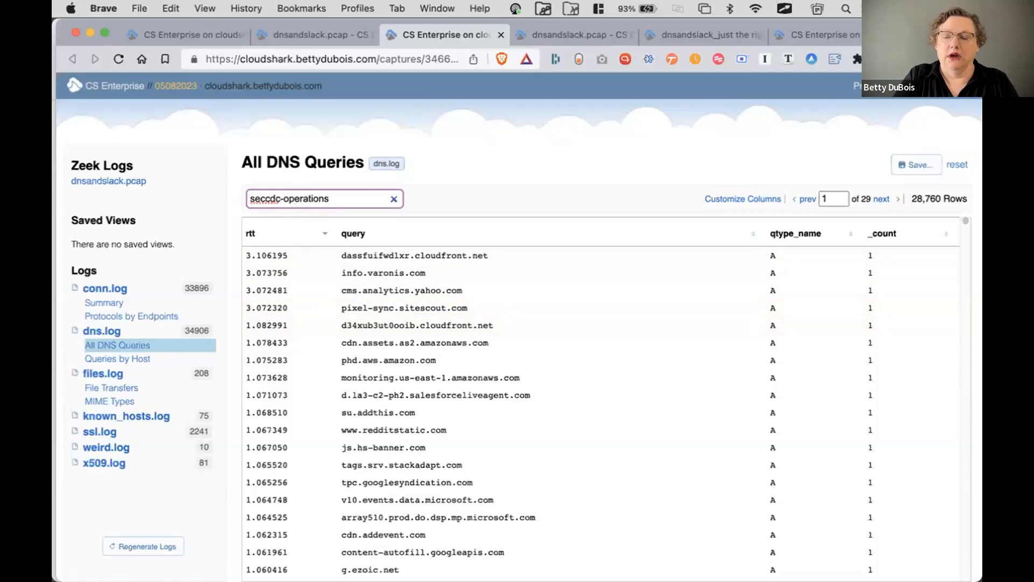
pyautogui.press('Return')
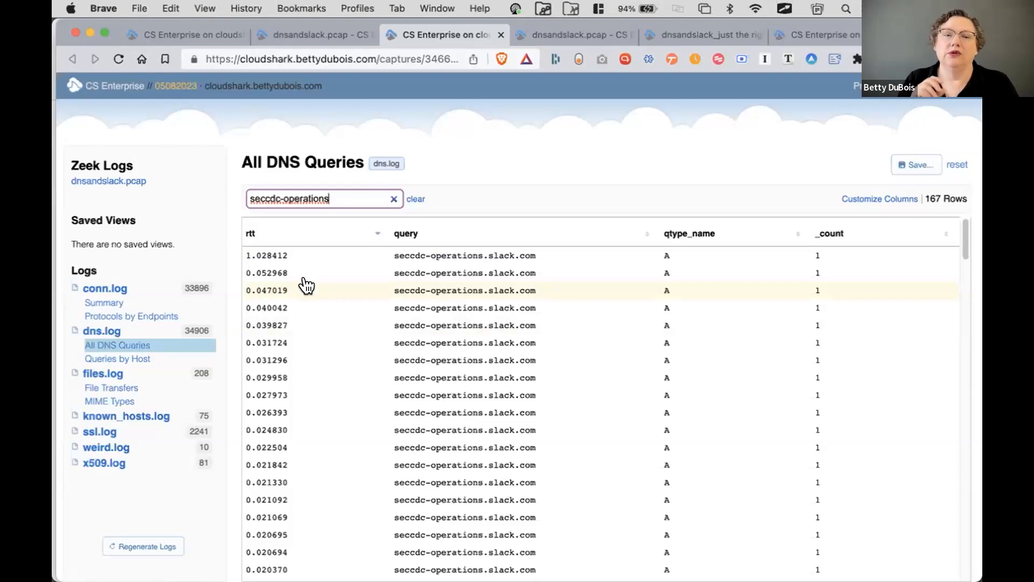
# Step: Close the Zeek logs list in the dnsandslack.pcap capture and switch to the Ticket523.txt note in TextEdit
pyautogui.click(307, 35)
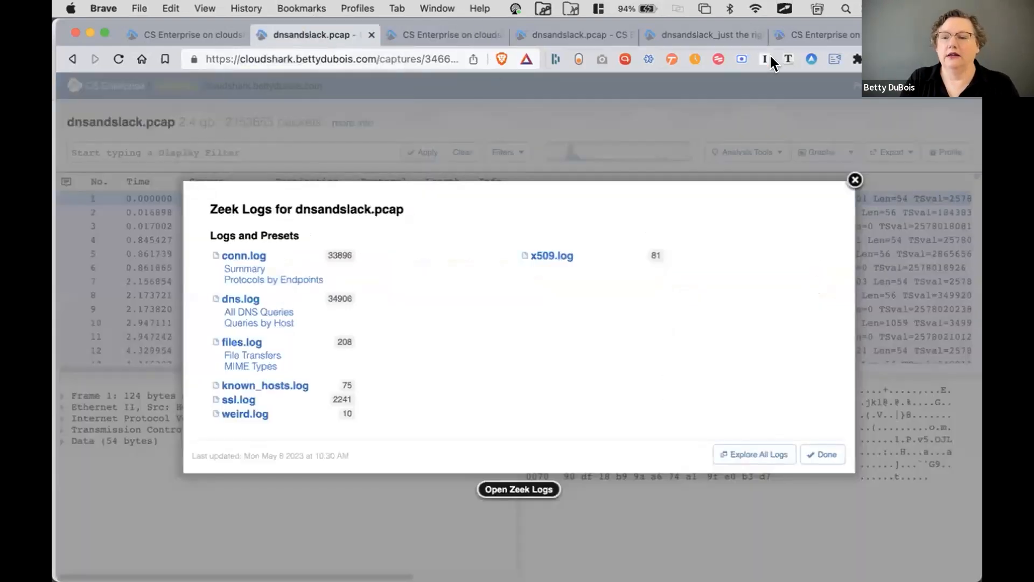
pyautogui.click(854, 180)
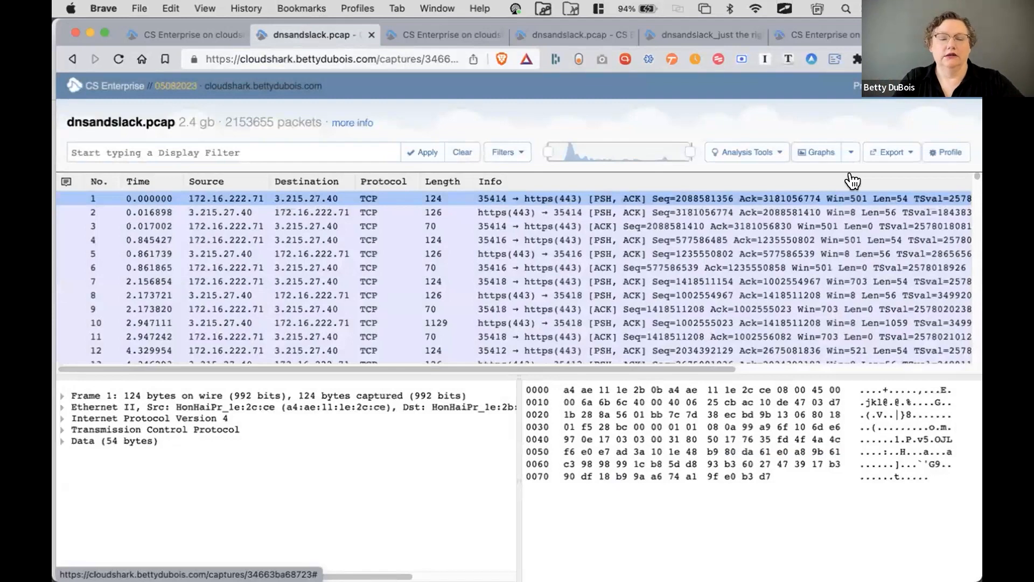
pyautogui.press('super+Tab')
pyautogui.press('super+Tab')
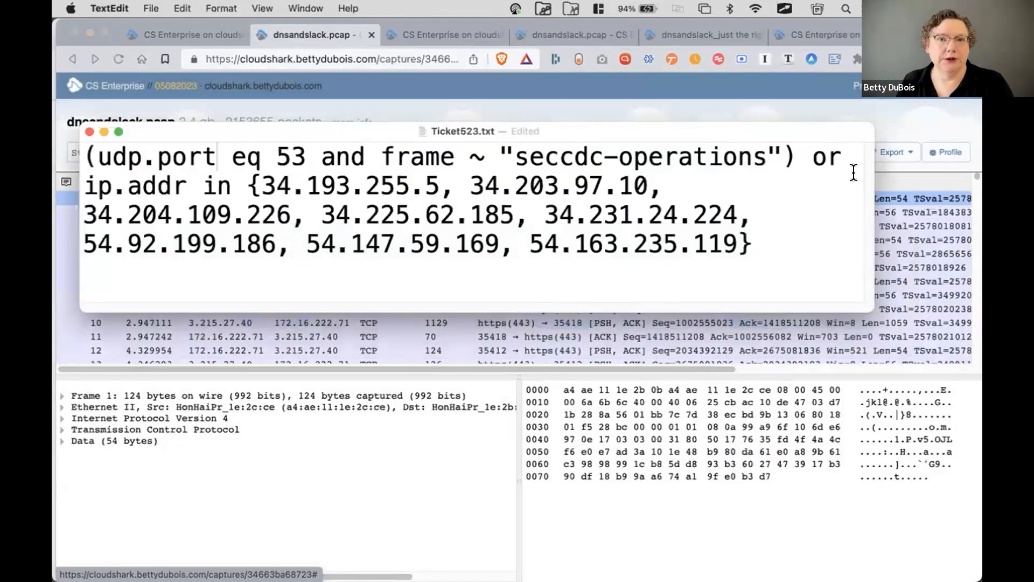
# Step: Examine the filter expression in Ticket523.txt, focusing on the ~ operator, the ip.addr field and the in operator
pyautogui.click(267, 161)
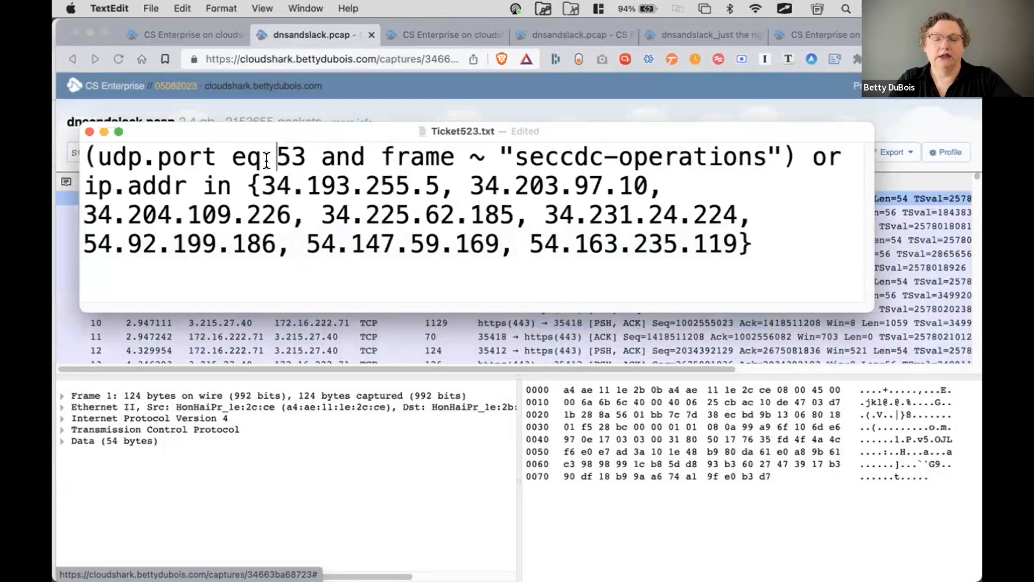
pyautogui.press('super+a')
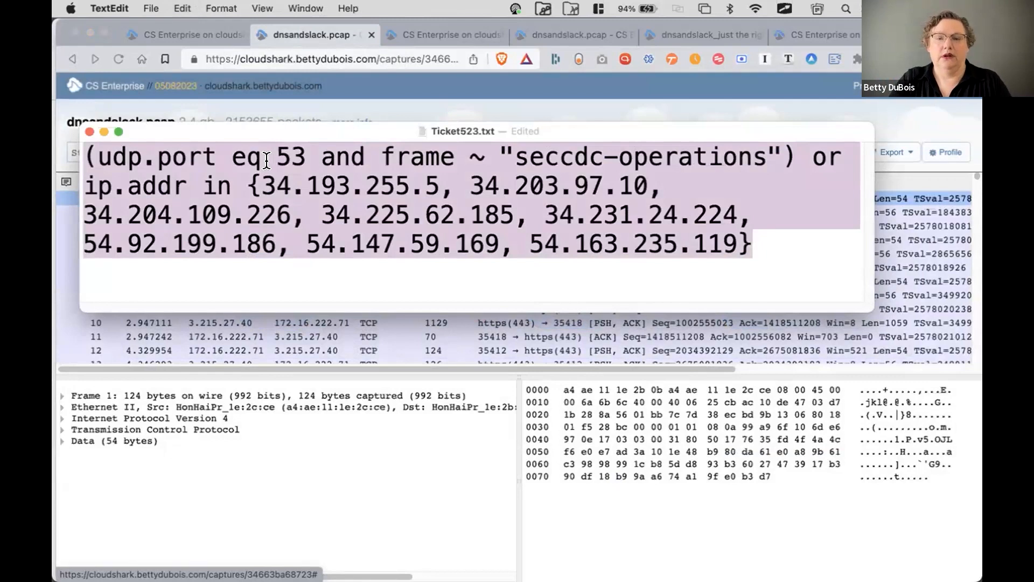
pyautogui.click(336, 186)
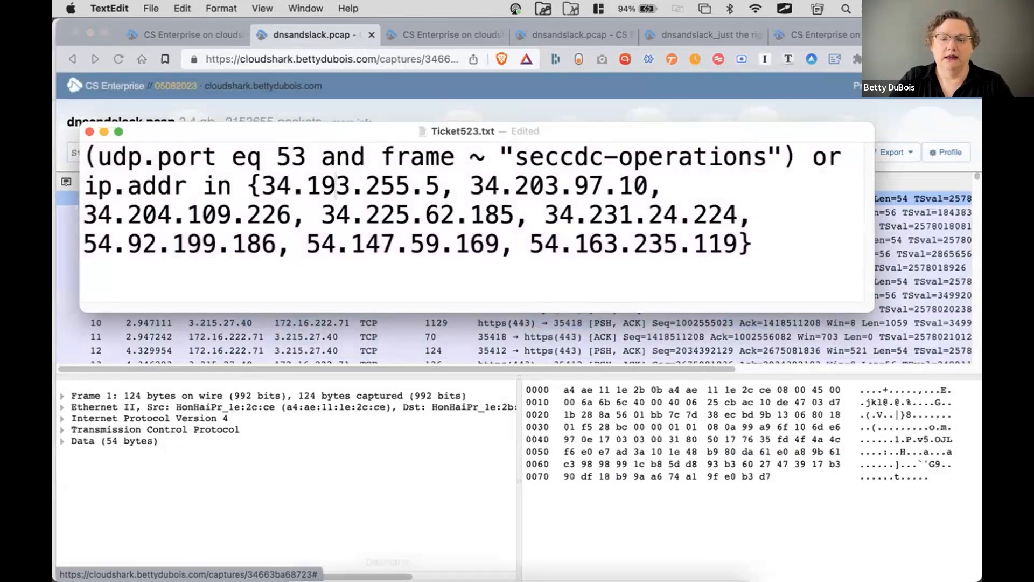
pyautogui.moveTo(437, 567)
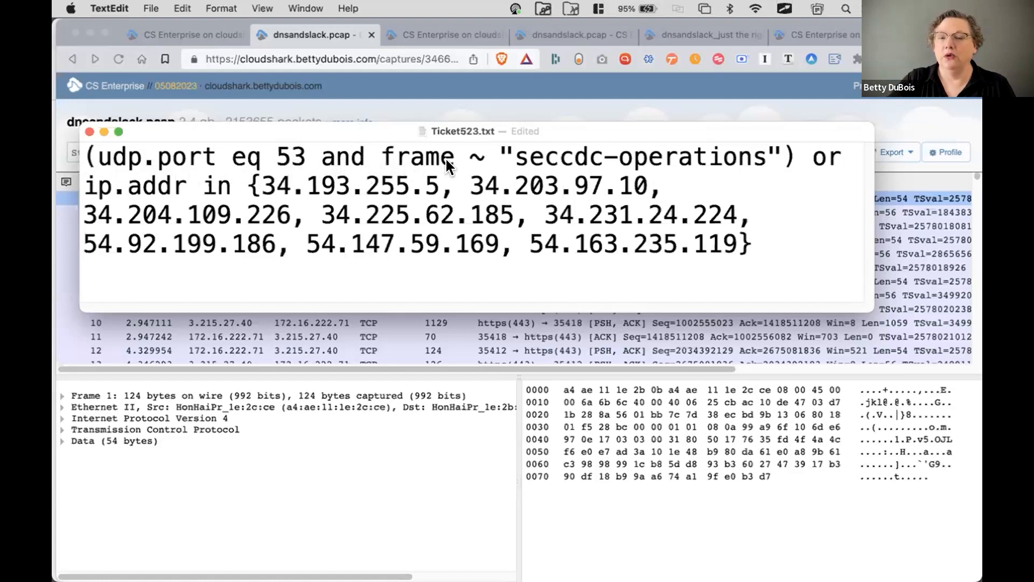
pyautogui.doubleClick(477, 157)
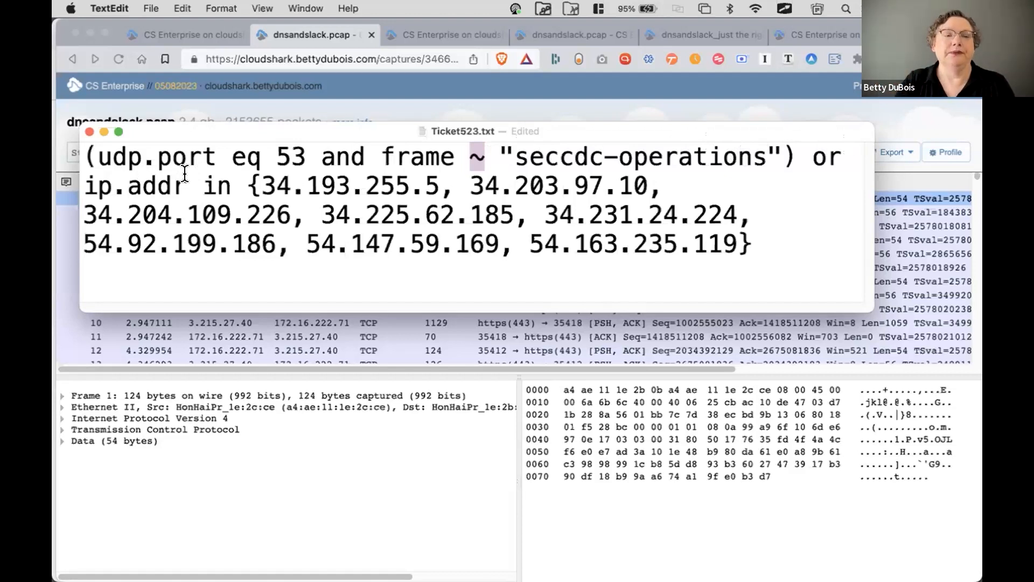
pyautogui.moveTo(81, 184); pyautogui.dragTo(184, 176)
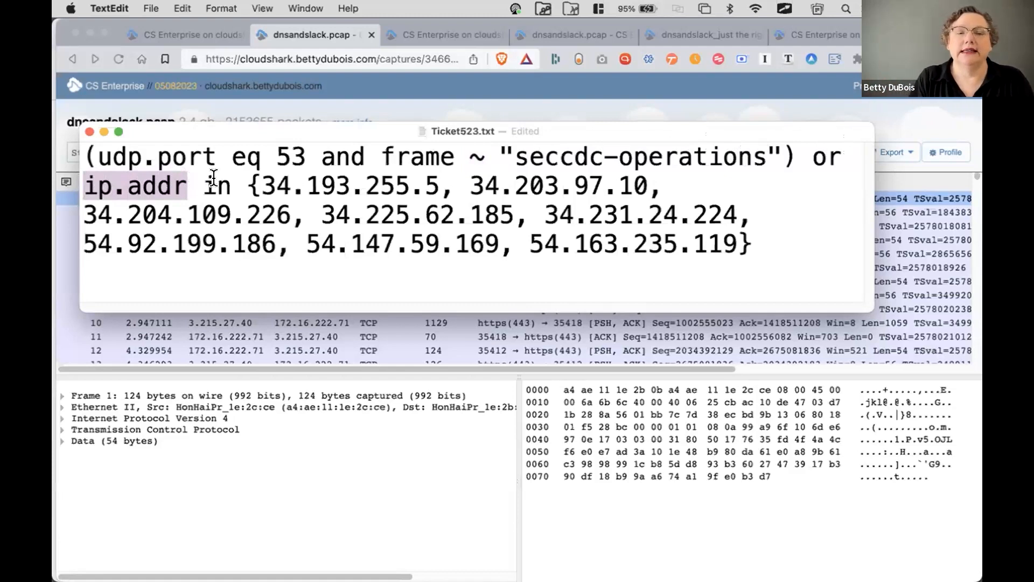
pyautogui.doubleClick(216, 185)
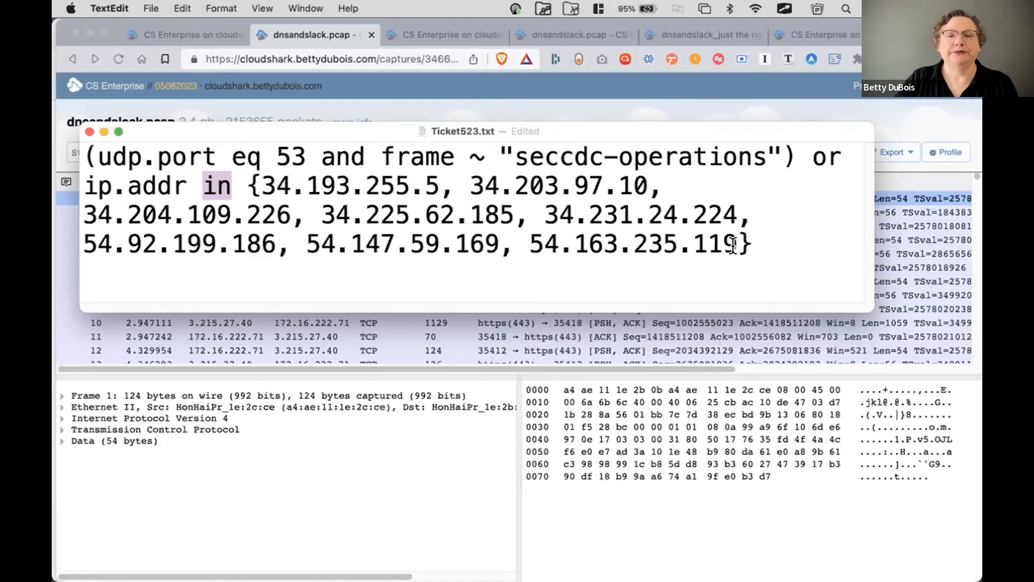
pyautogui.click(765, 235)
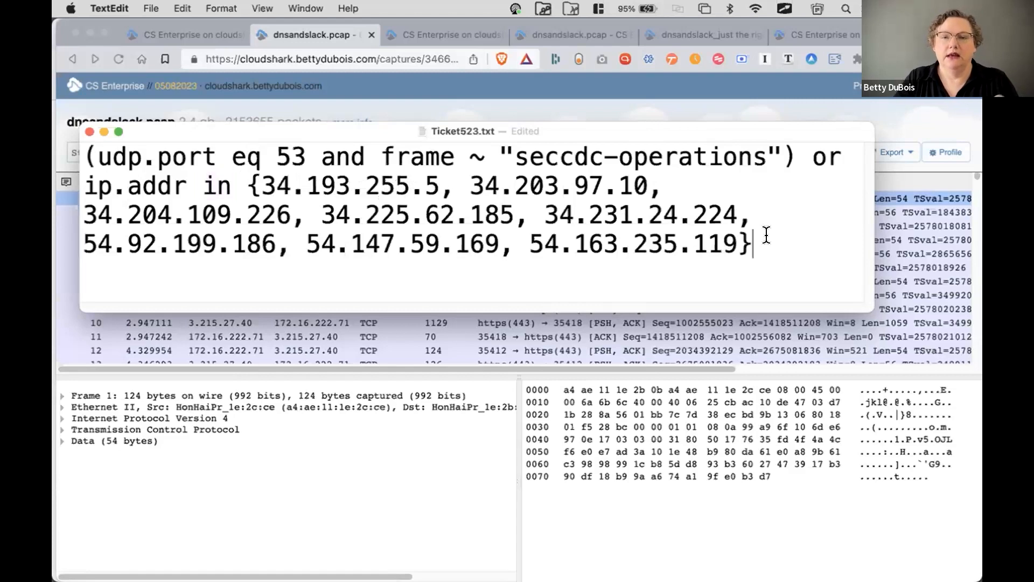
# Step: Copy the whole filter expression from Ticket523.txt into the display filter of the unfiltered dnsandslack.pcap capture in Brave
pyautogui.press('super+a')
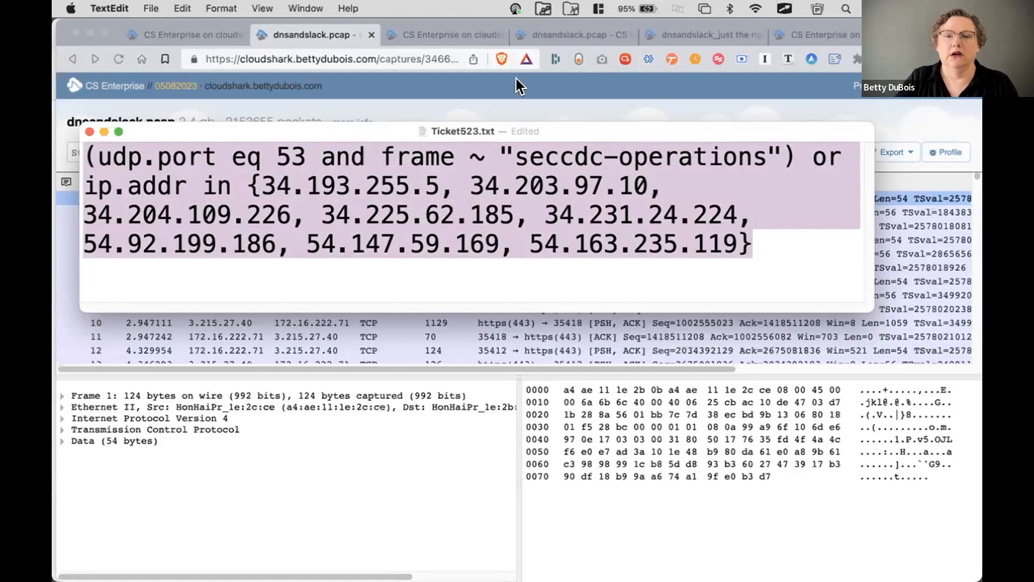
pyautogui.click(452, 33)
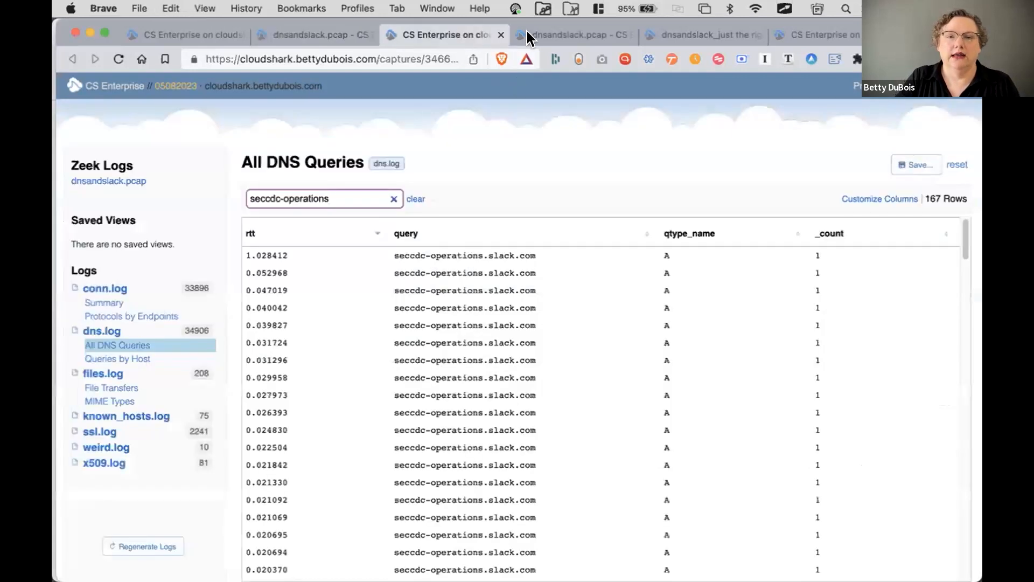
pyautogui.click(566, 34)
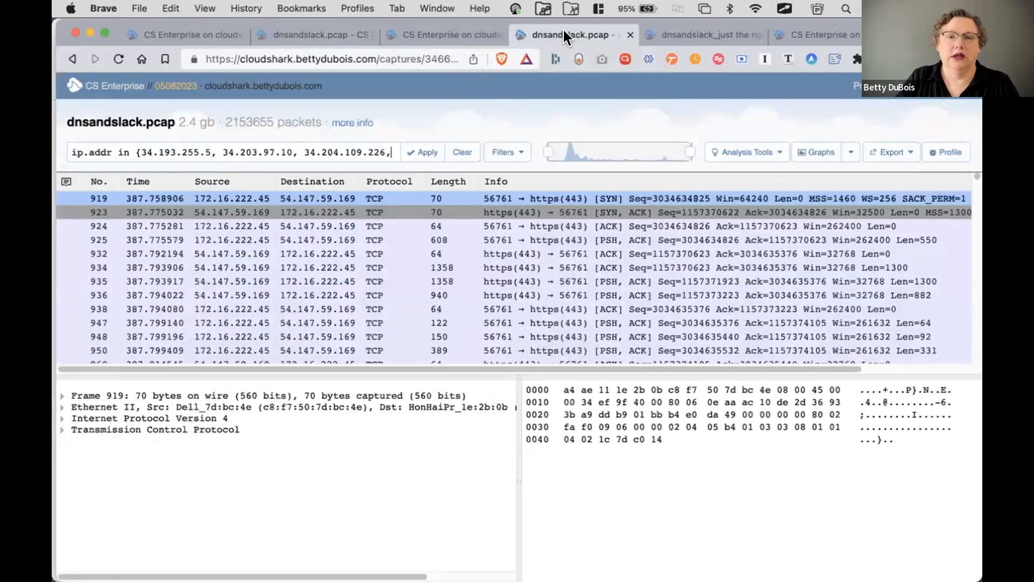
pyautogui.click(302, 33)
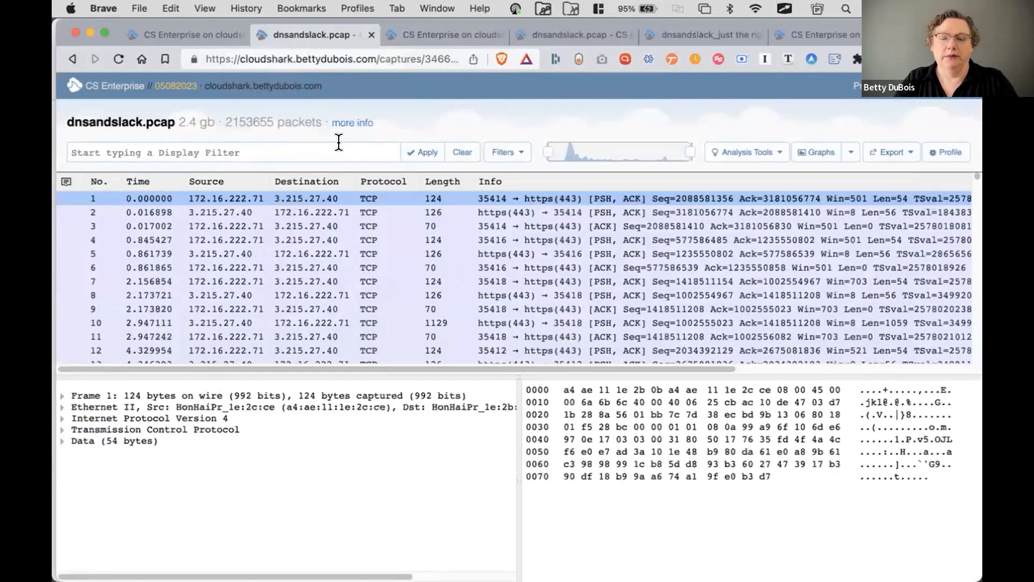
pyautogui.press('super+v')
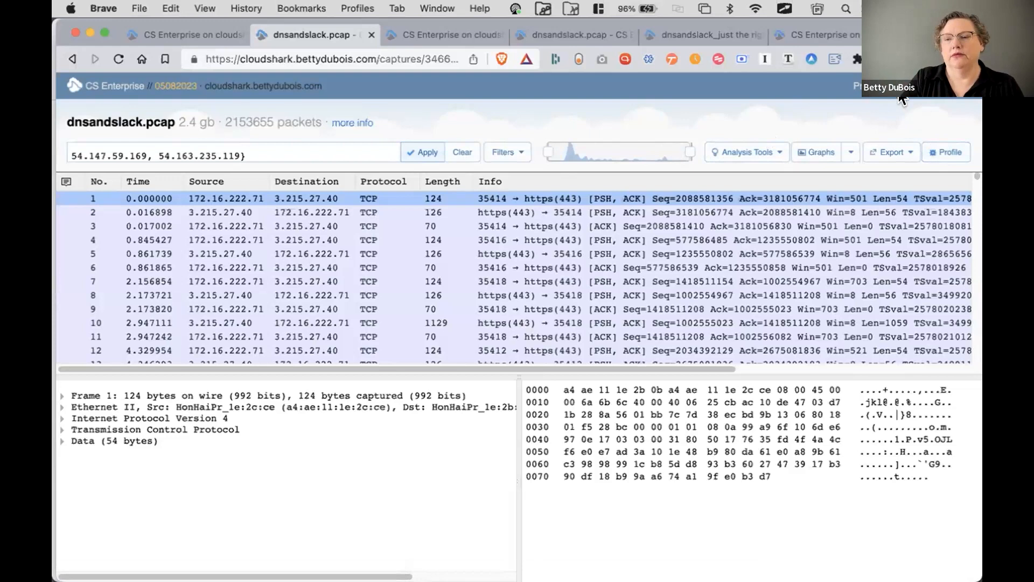
# Step: Review the available analysis profiles and return to the capture index
pyautogui.moveTo(895, 89)
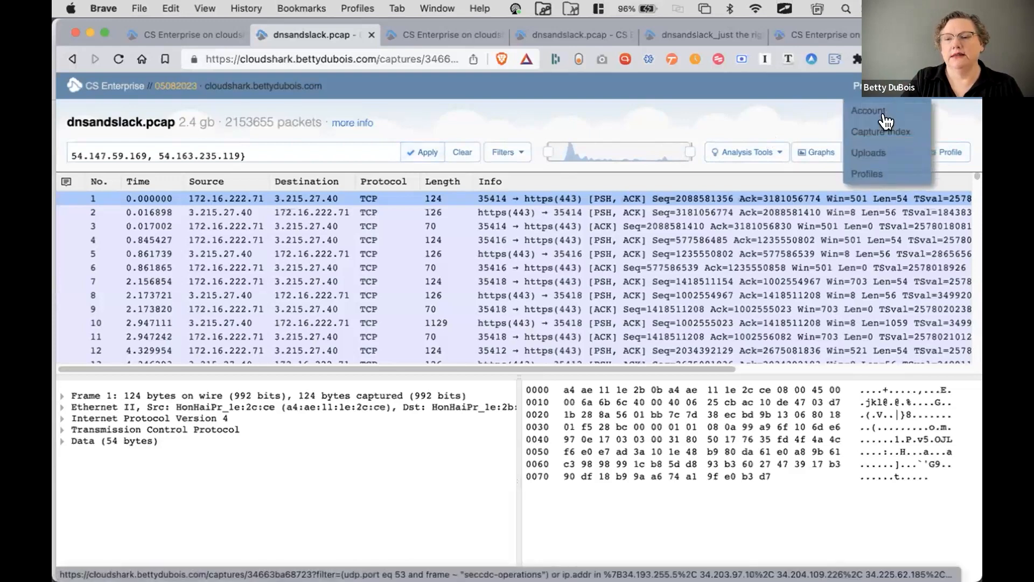
pyautogui.click(877, 171)
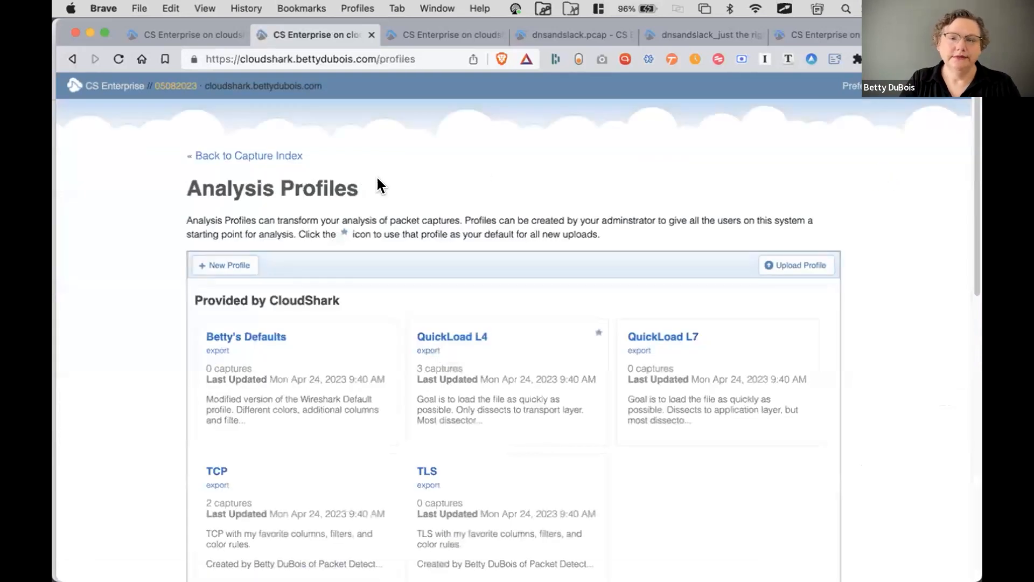
pyautogui.scroll(-3, 144, 179)
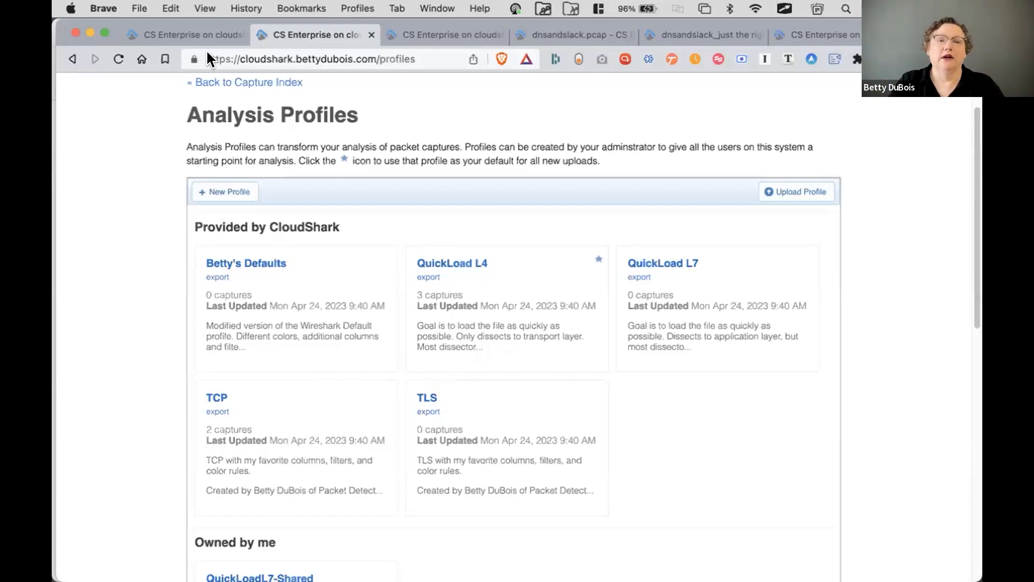
pyautogui.click(195, 34)
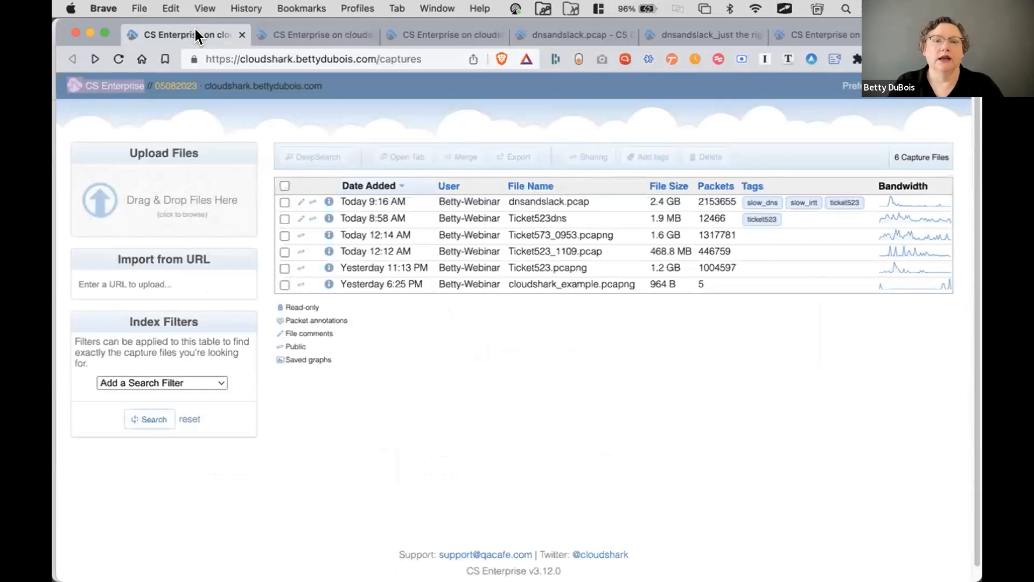
# Step: Review the QuickLoad L4 analysis profile's description and sharing settings, close it, and look over the other provided profiles
pyautogui.click(304, 33)
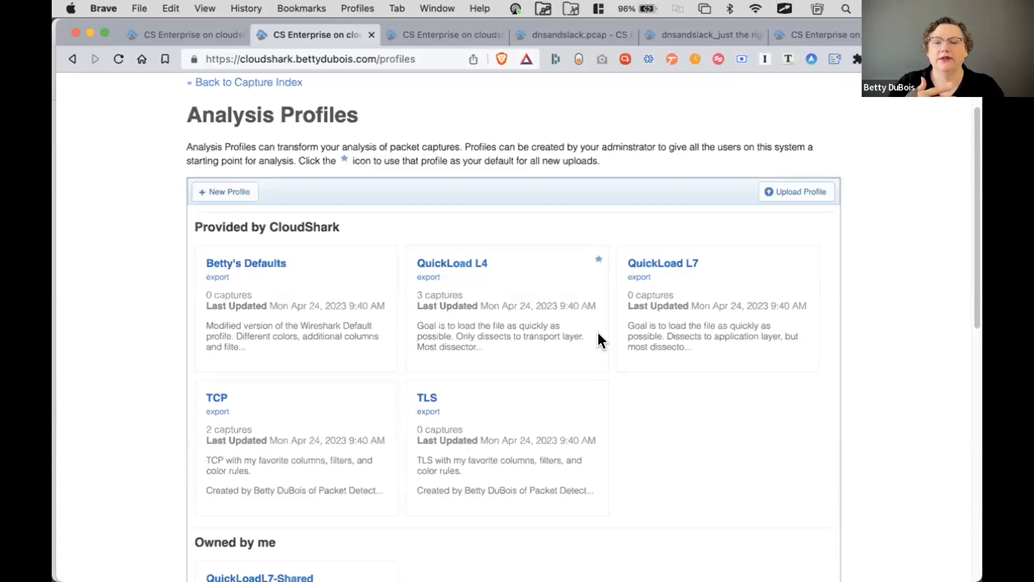
pyautogui.click(474, 264)
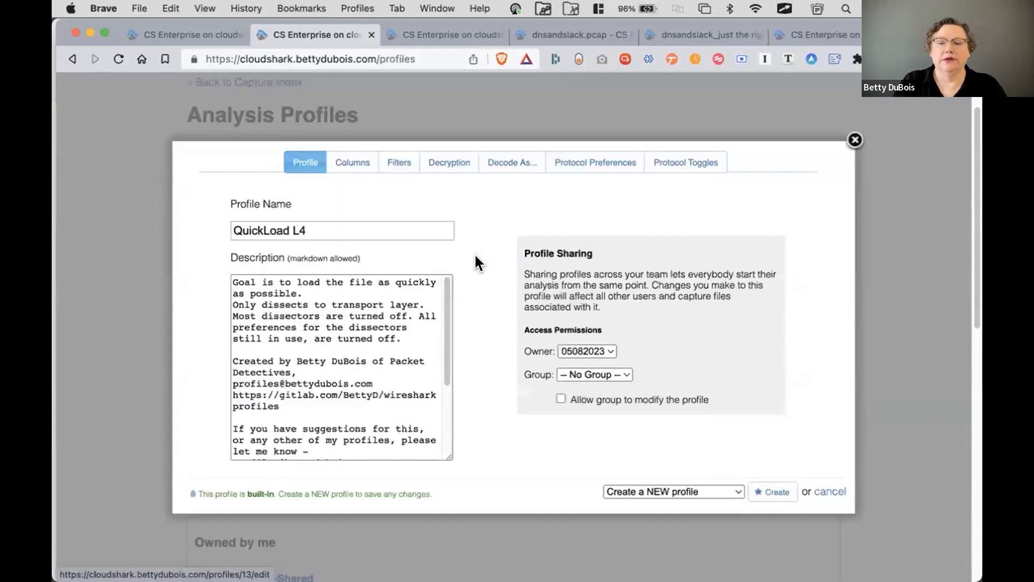
pyautogui.scroll(-3, 412, 289)
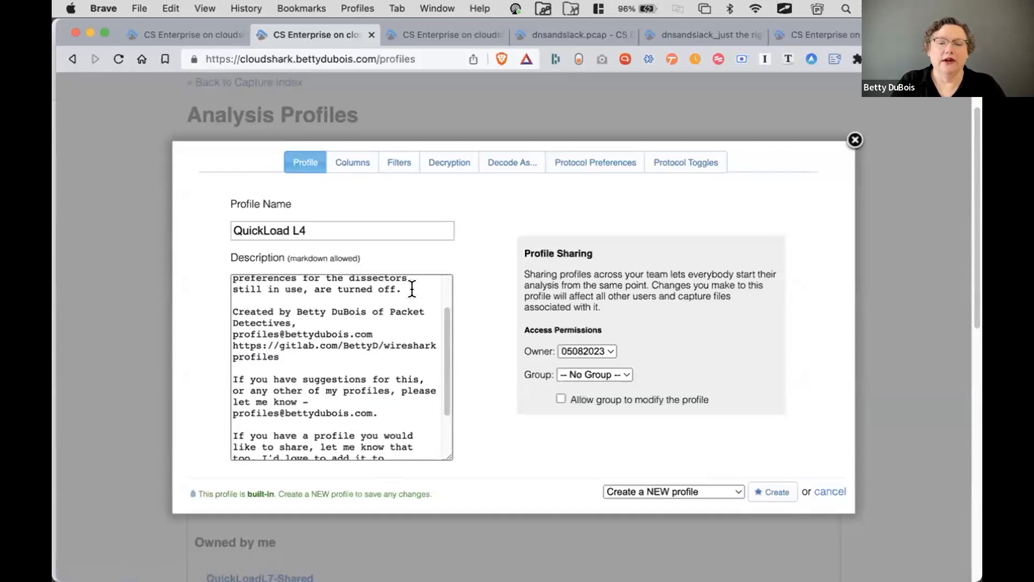
pyautogui.scroll(3, 412, 289)
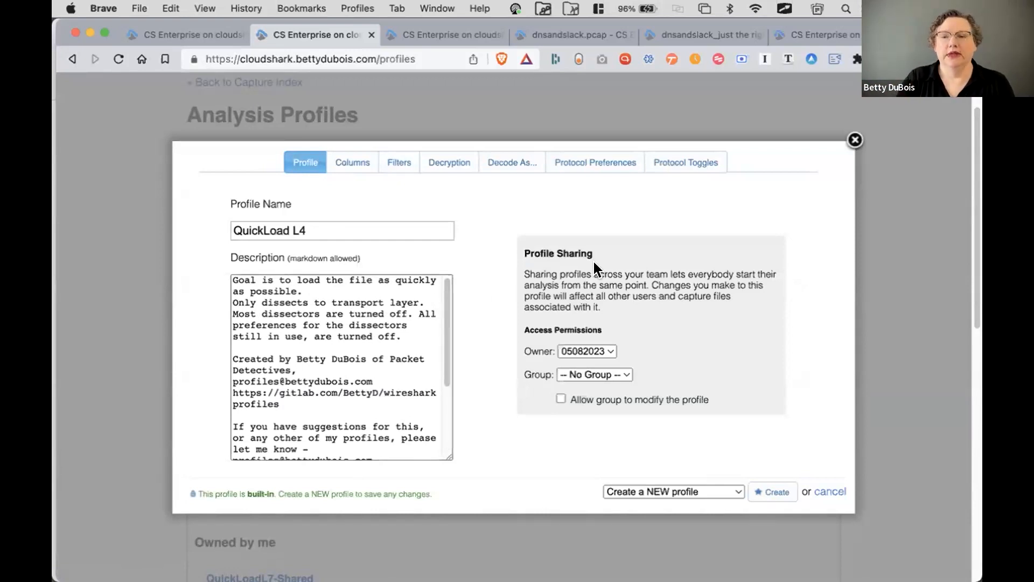
pyautogui.click(853, 139)
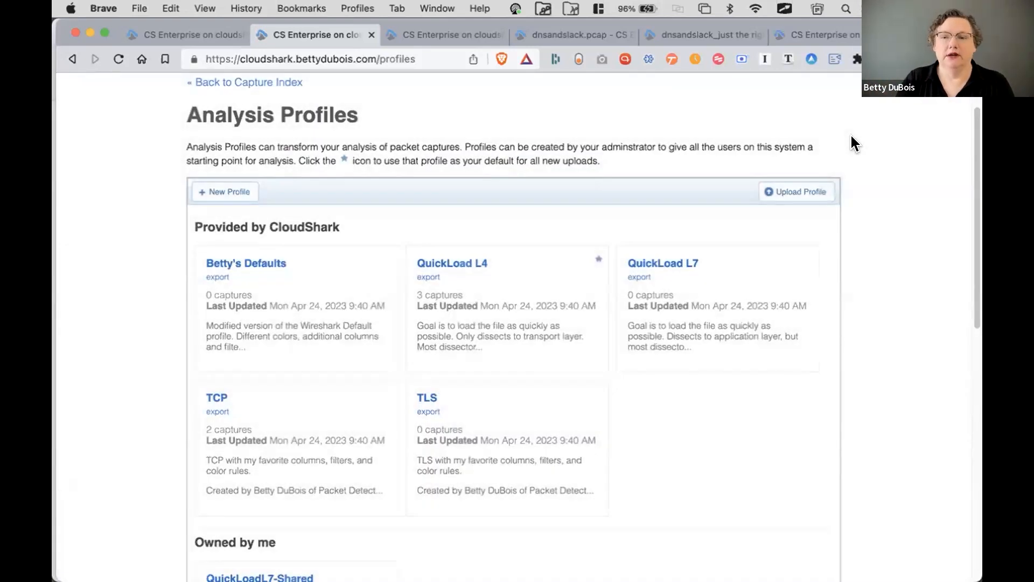
pyautogui.moveTo(797, 261)
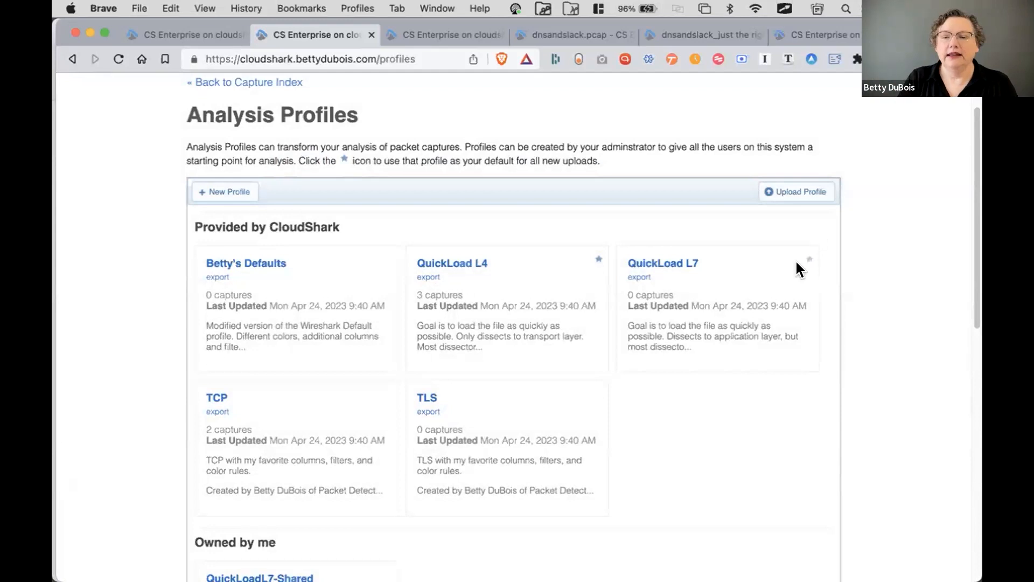
pyautogui.scroll(-2, 724, 358)
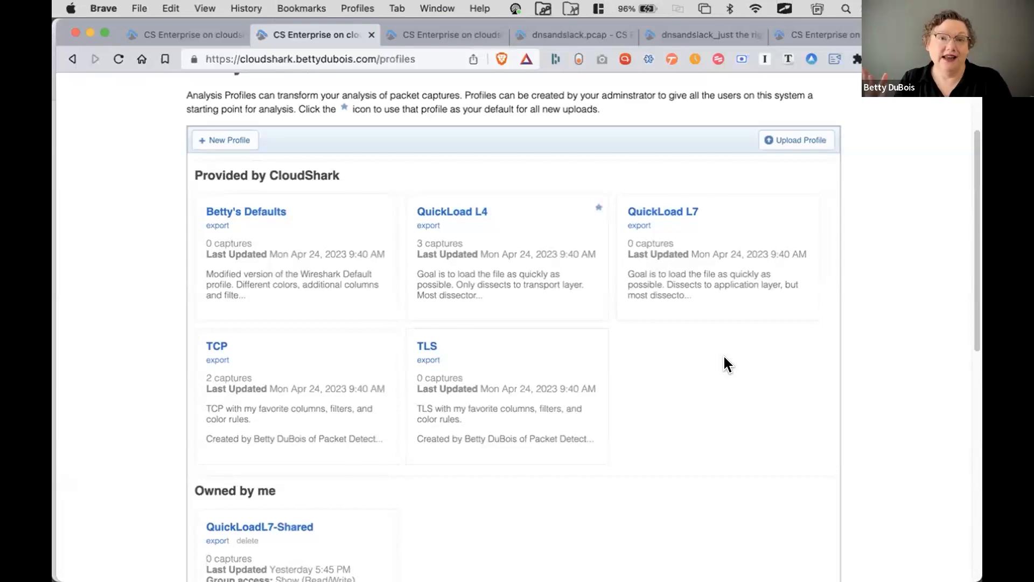
pyautogui.moveTo(715, 226)
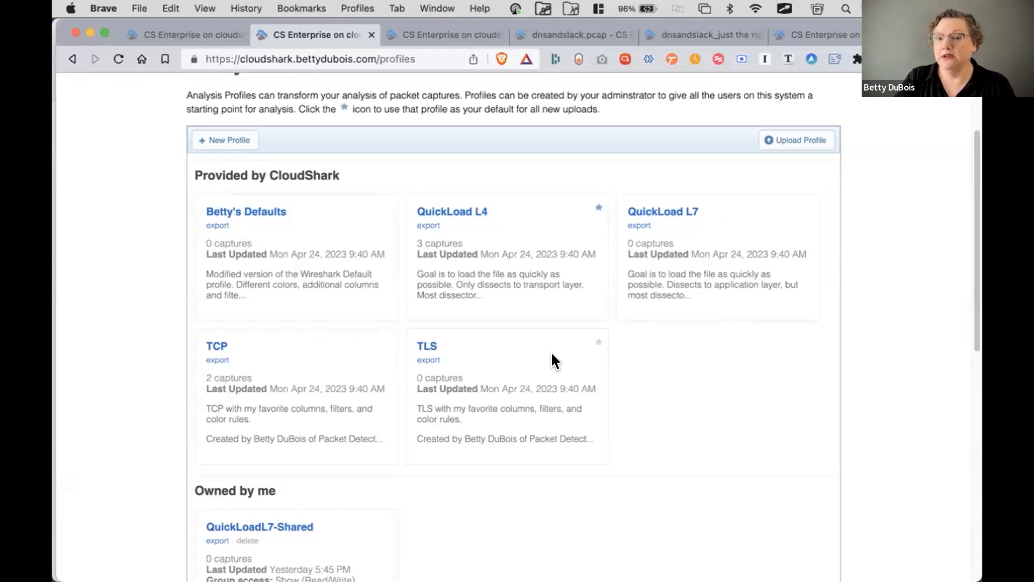
# Step: Return to the dnsandslack.pcap capture and examine the full display filter, from the seccdc-operations DNS clause to the ip.addr list
pyautogui.click(434, 32)
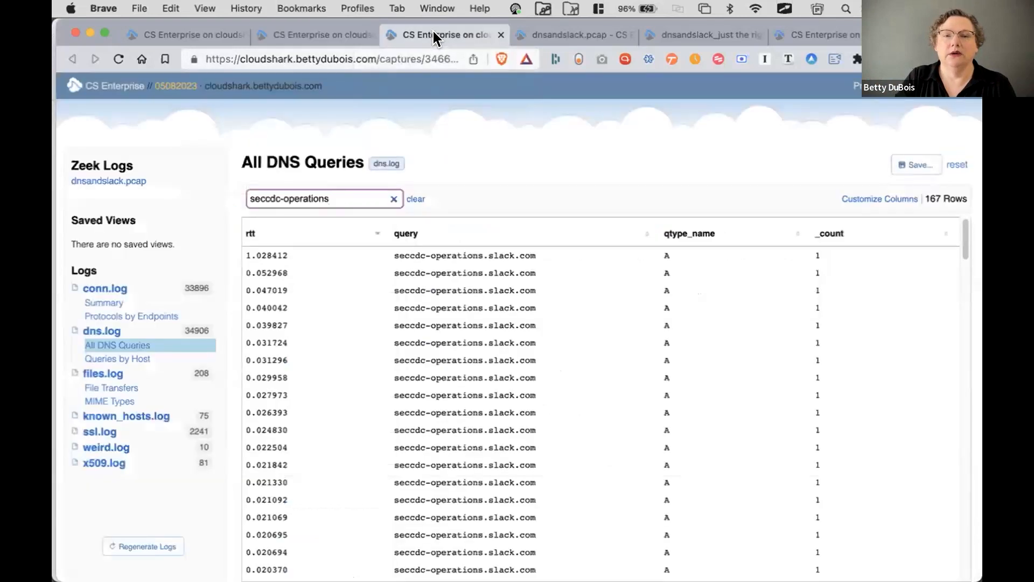
pyautogui.click(572, 33)
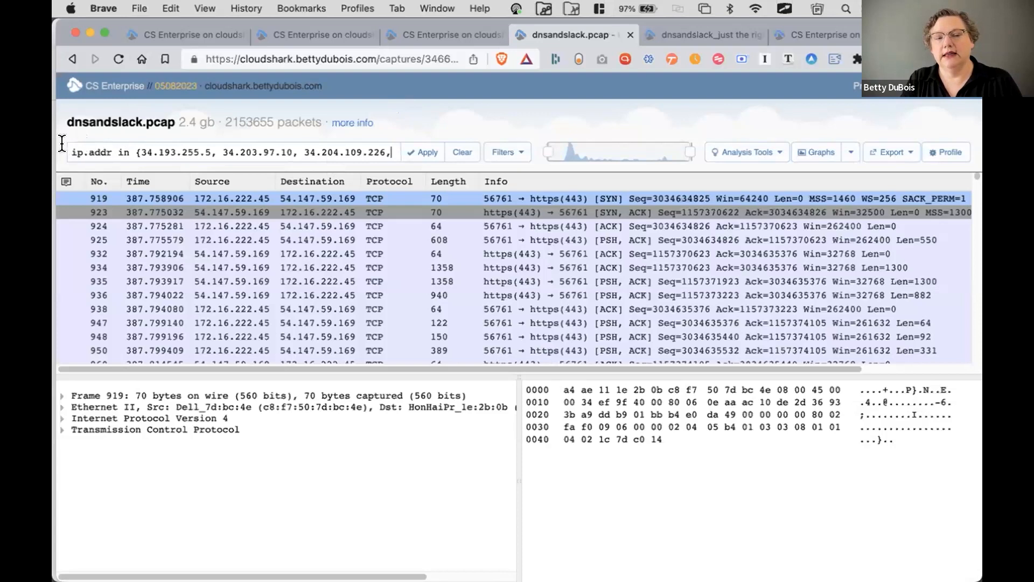
pyautogui.moveTo(63, 146); pyautogui.dragTo(395, 152)
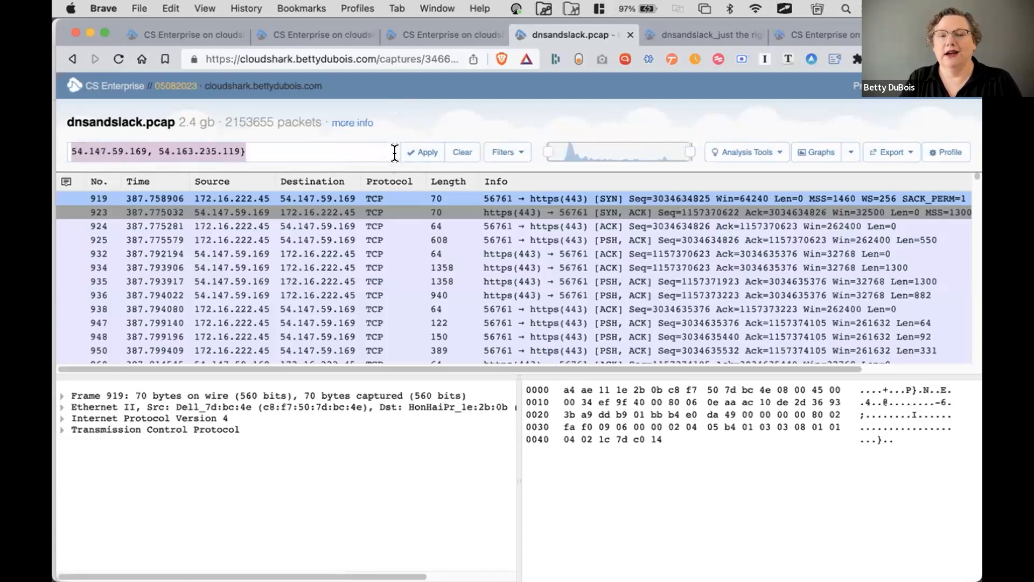
pyautogui.write('(udp.port eq 53 and frame ~ "seccdc-operations") or')
pyautogui.press('super+z')
pyautogui.moveTo(388, 152); pyautogui.dragTo(385, 137)
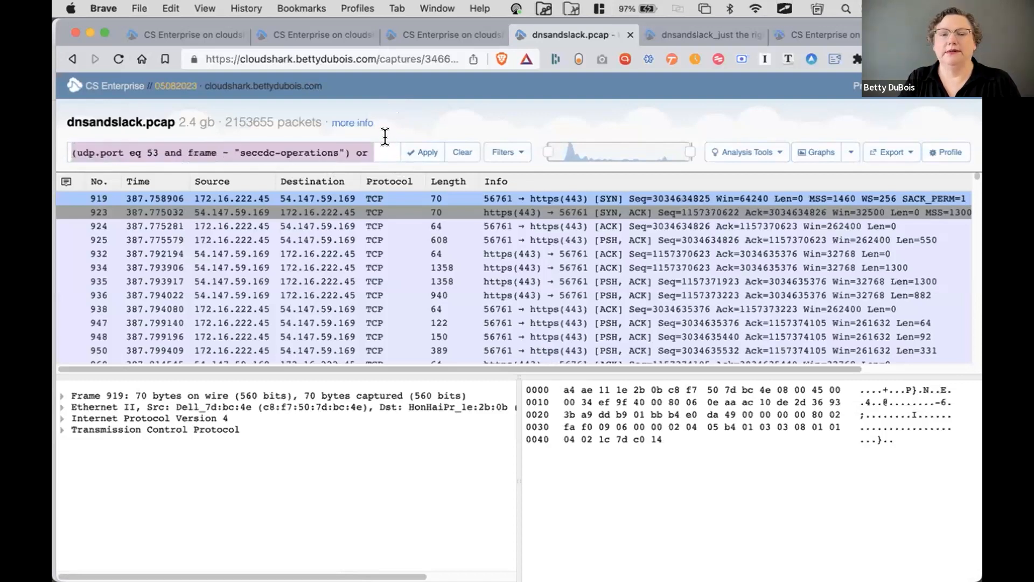
pyautogui.click(572, 106)
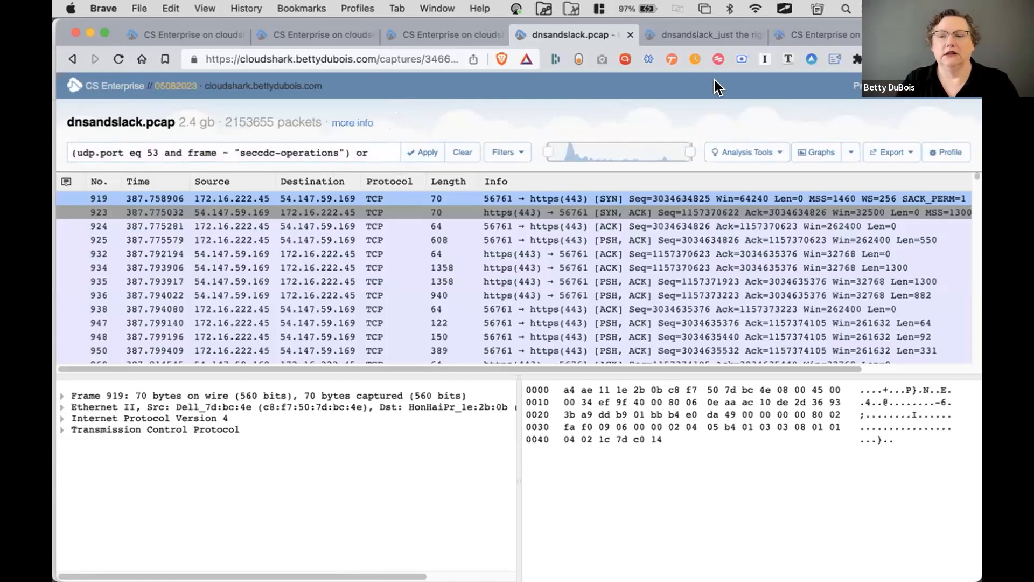
# Step: Export the packets matching the current display filter as a new capture session named dnsandslack_justtheIPsthatmatter
pyautogui.click(898, 155)
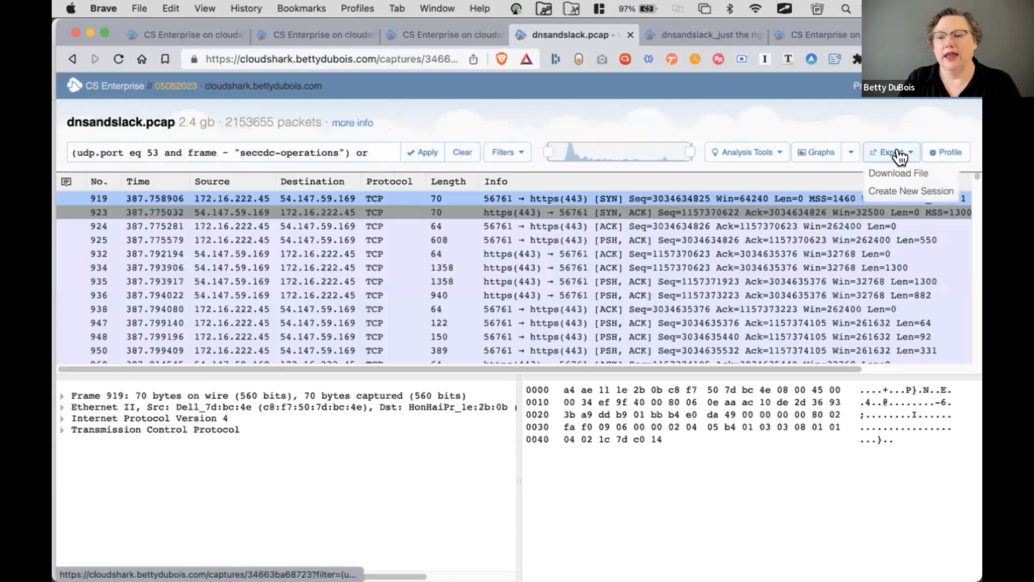
pyautogui.click(912, 192)
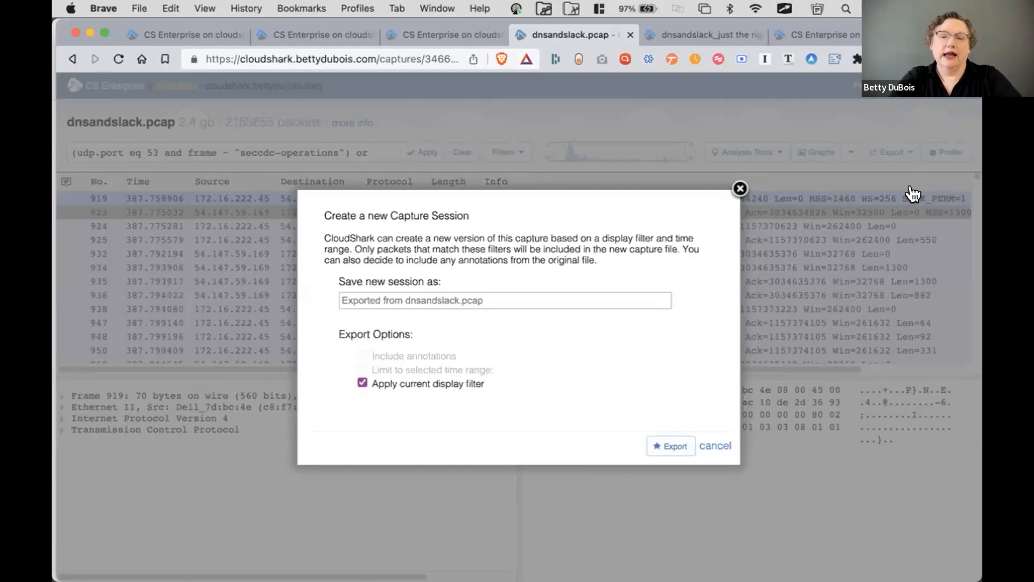
pyautogui.click(639, 295)
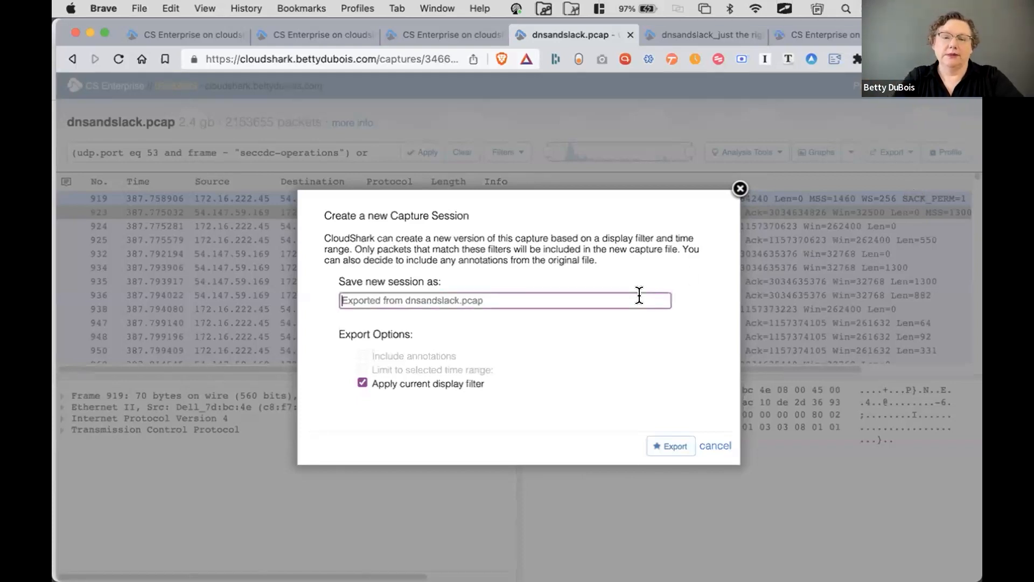
pyautogui.write('dnsandslack')
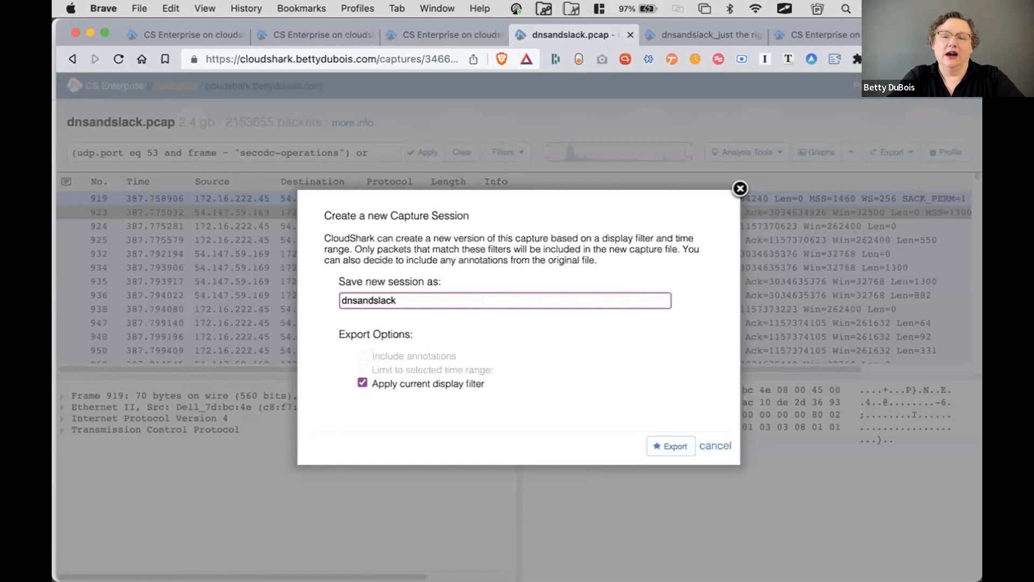
pyautogui.write('_')
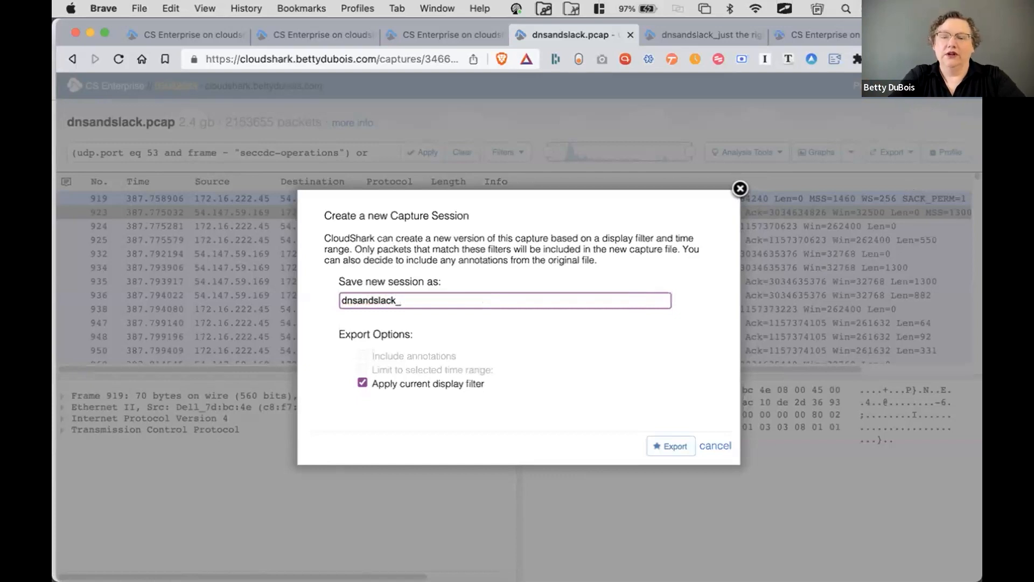
pyautogui.write('just')
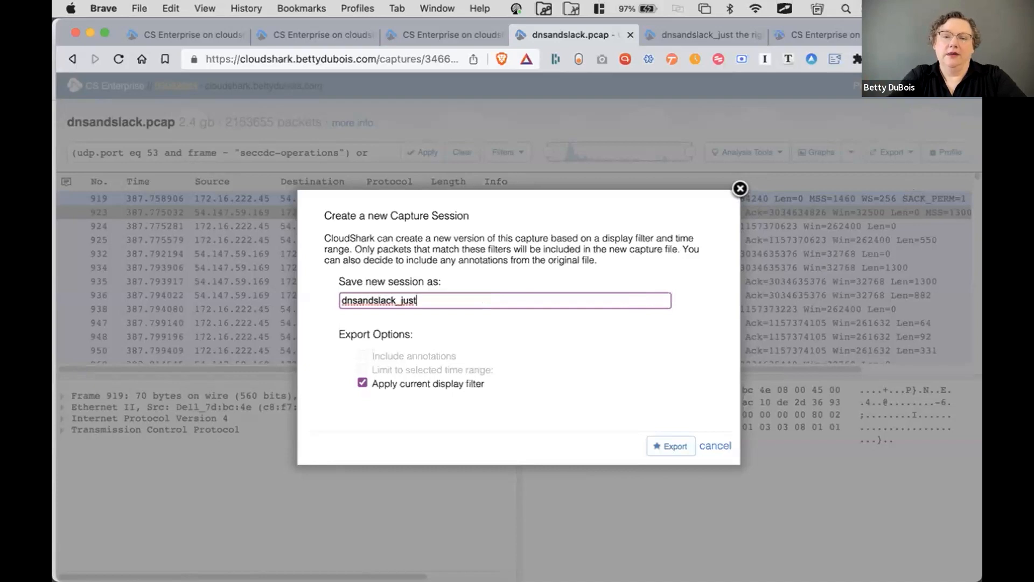
pyautogui.write('thei')
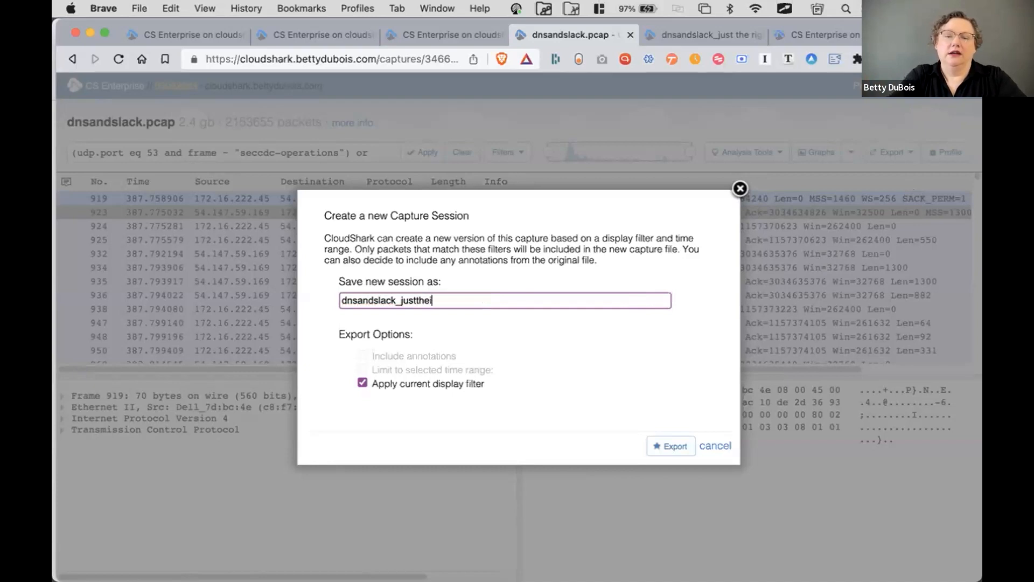
pyautogui.write('Psthatma')
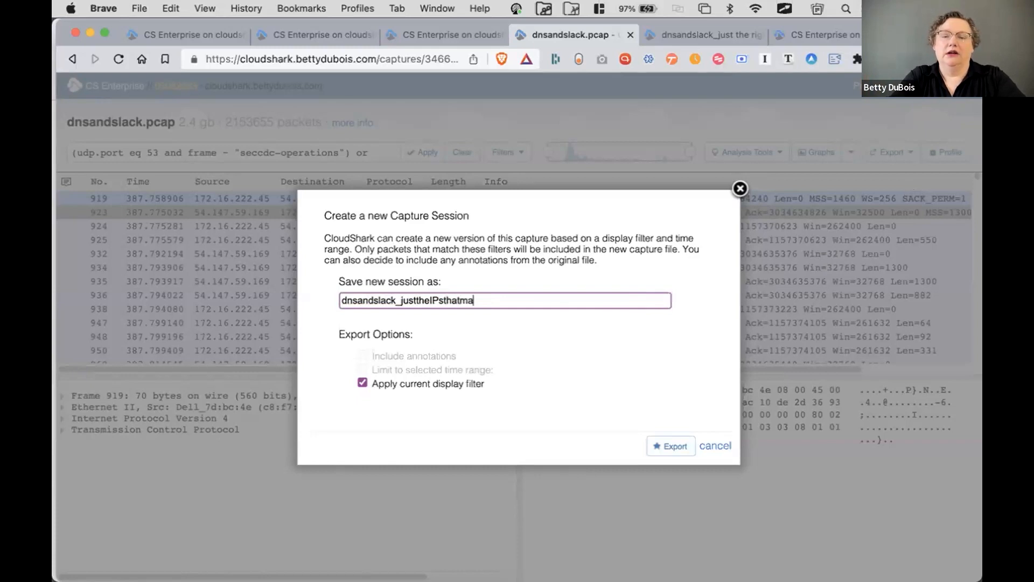
pyautogui.write('tter')
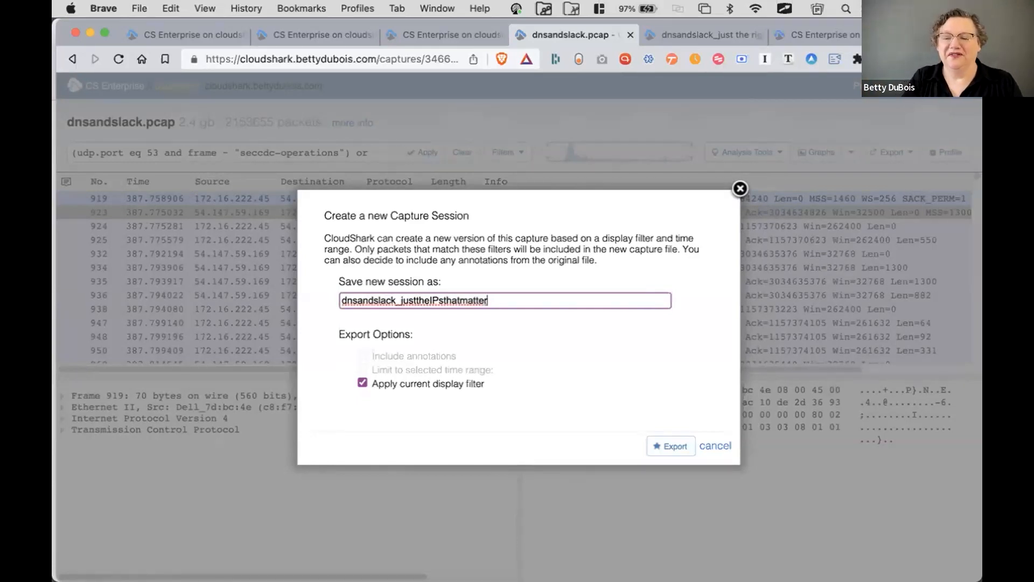
pyautogui.click(667, 446)
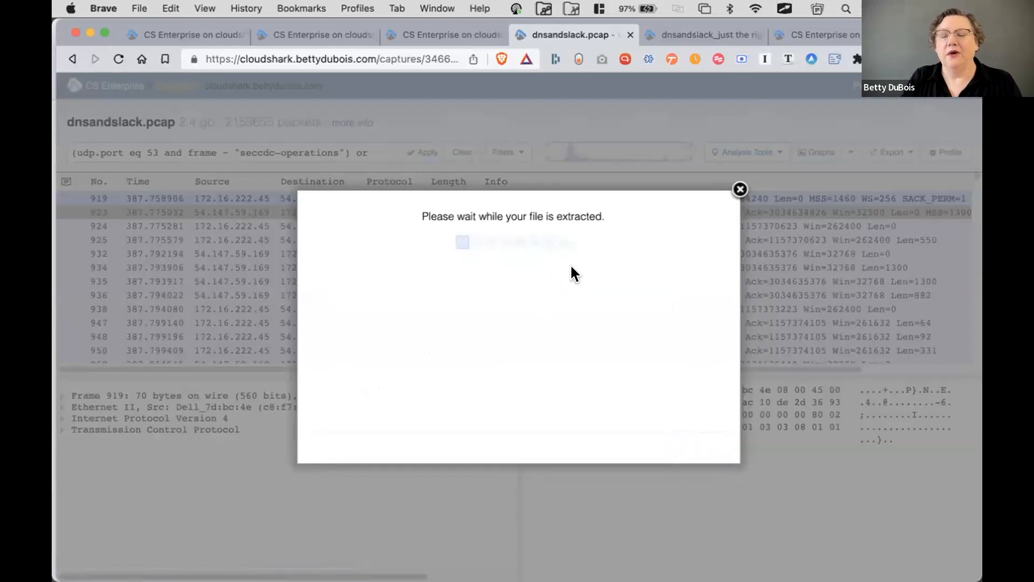
# Step: In the dnsandslack_just the right IPs.pcapng capture, close the IP conversations list and clear the display filter
pyautogui.click(692, 36)
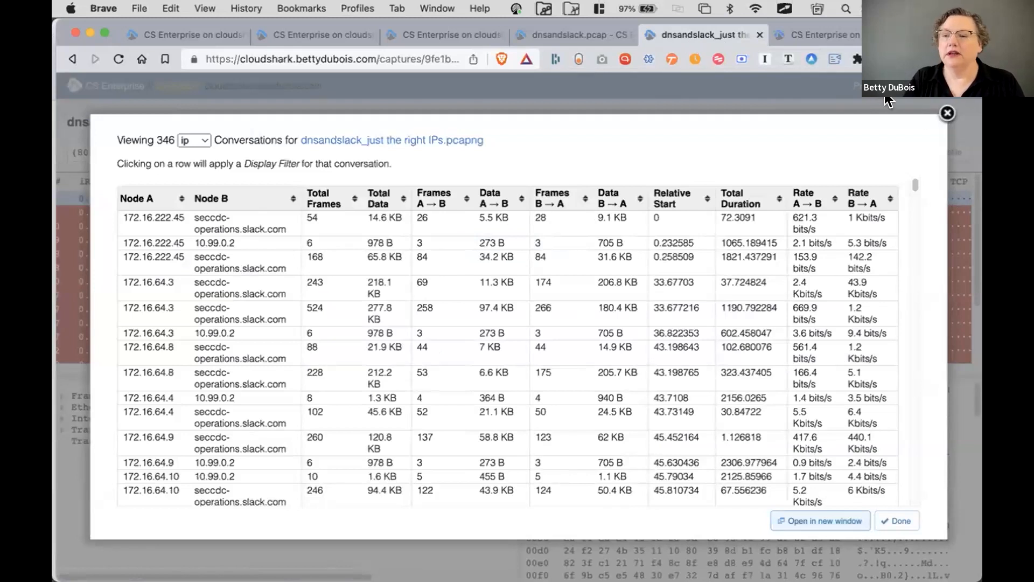
pyautogui.click(946, 112)
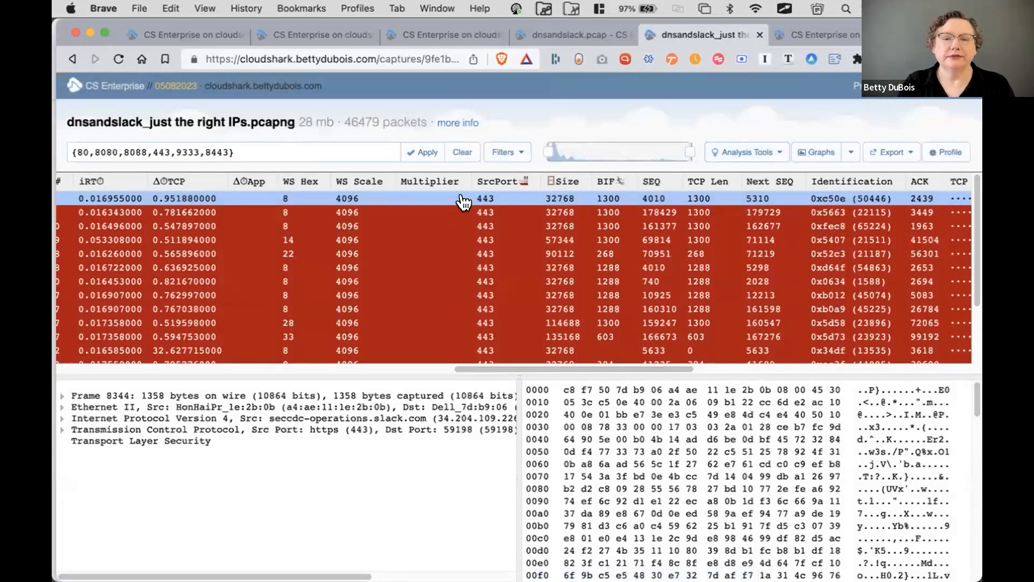
pyautogui.click(462, 156)
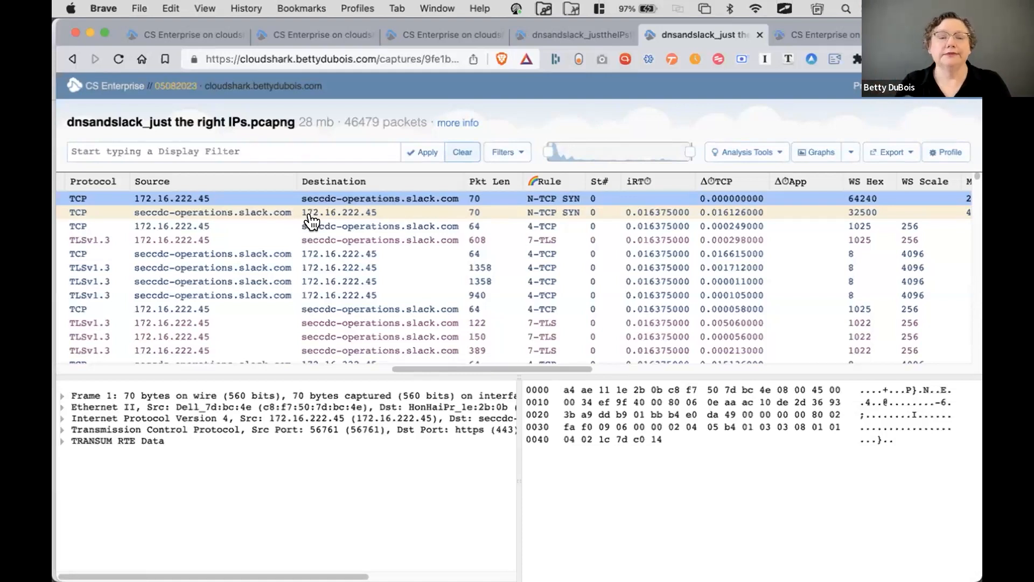
# Step: Select the first Client Hello packet and examine the response time, Info, coloring rule, iRTT and TCP delta columns across the packet list
pyautogui.click(344, 241)
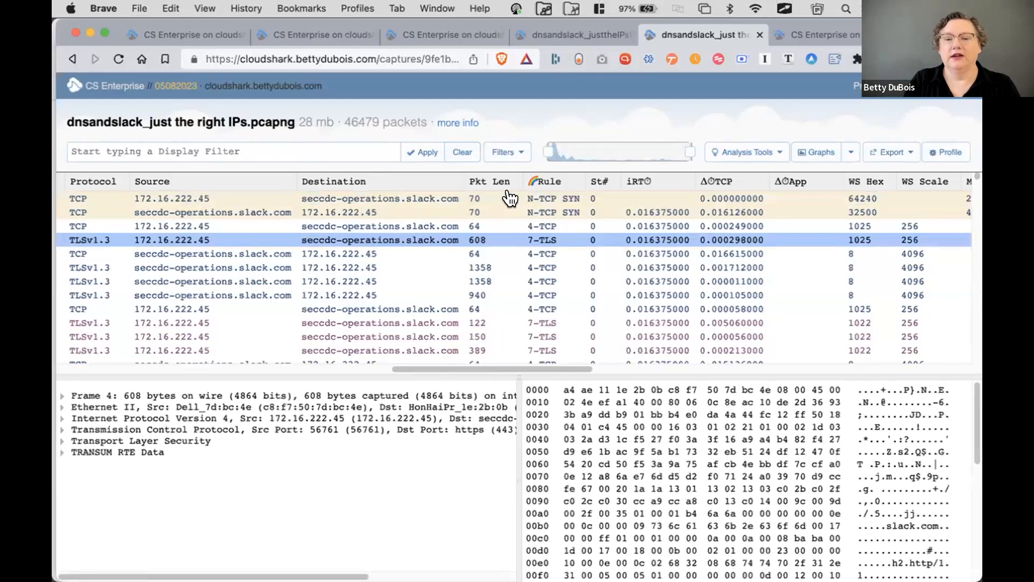
pyautogui.moveTo(454, 362); pyautogui.dragTo(142, 371)
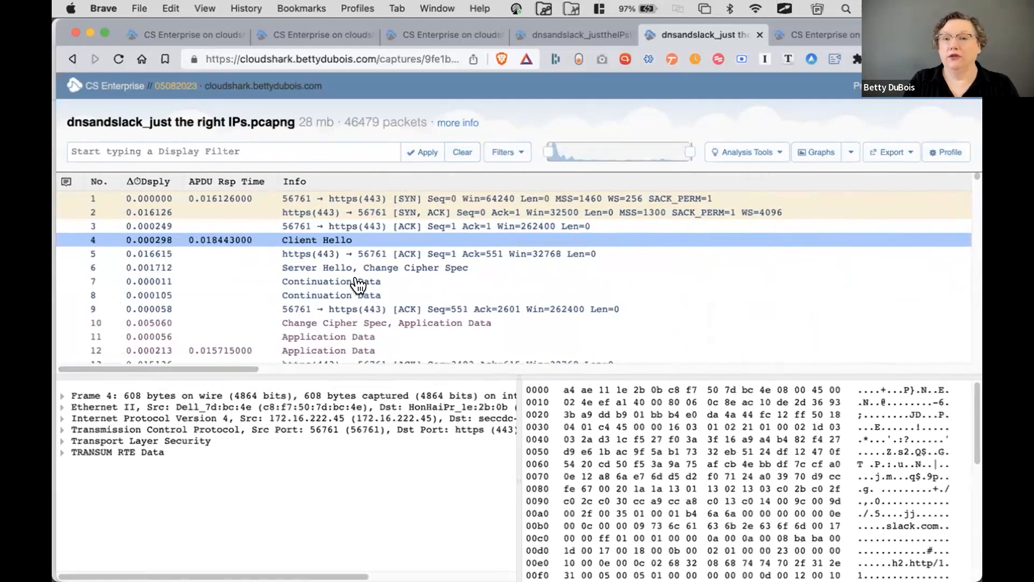
pyautogui.moveTo(241, 366); pyautogui.dragTo(490, 360)
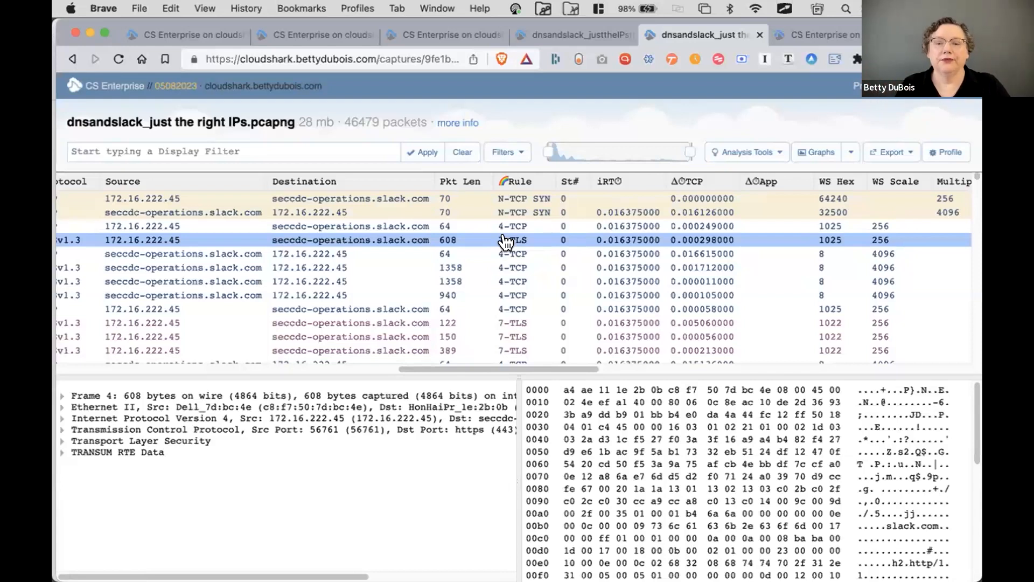
pyautogui.scroll(-3, 535, 276)
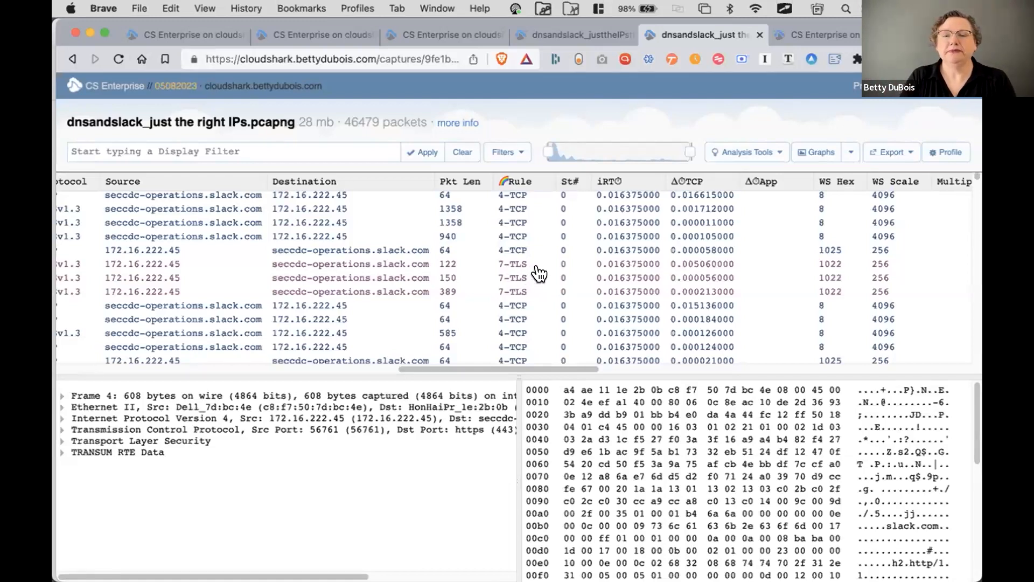
pyautogui.scroll(-3, 539, 274)
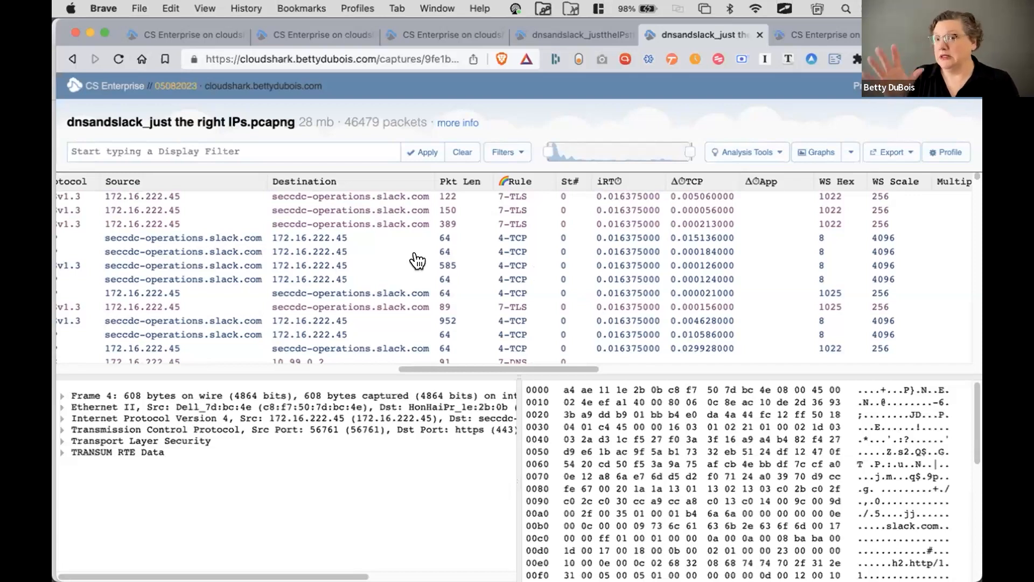
# Step: Go back from the analysis profiles to the capture index, and switch to the Zeek All DNS Queries log
pyautogui.click(330, 39)
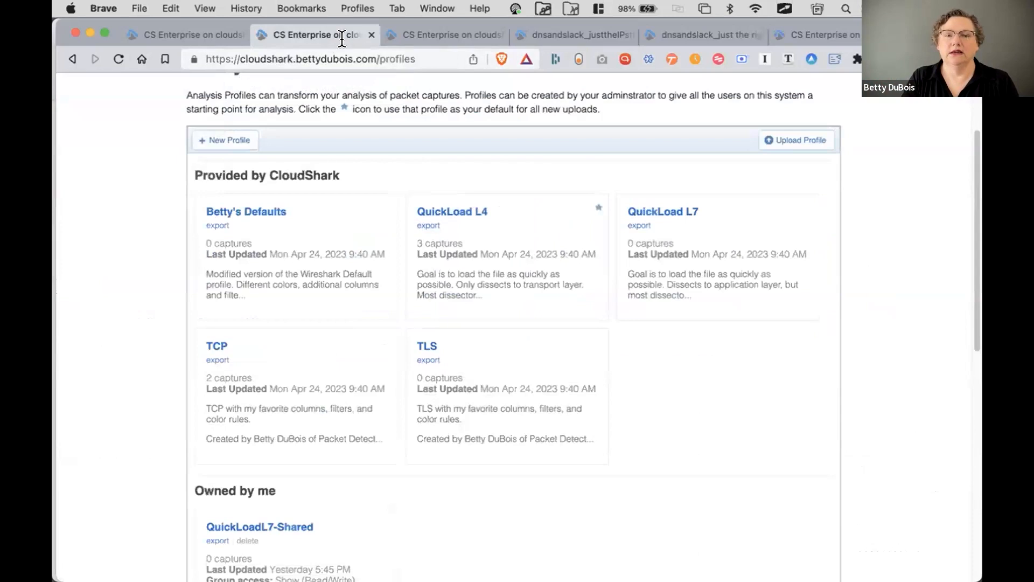
pyautogui.scroll(3, 86, 193)
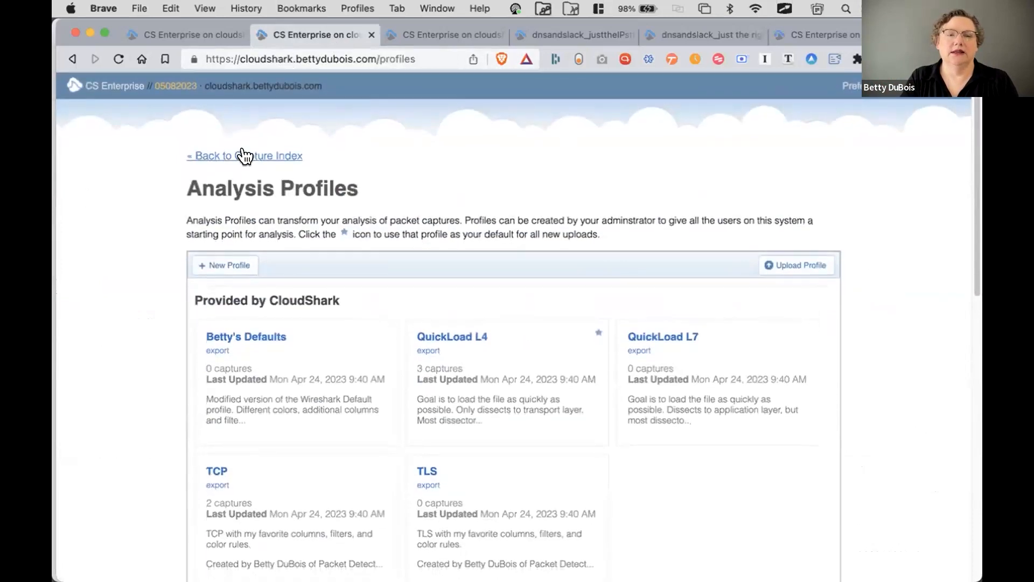
pyautogui.click(243, 157)
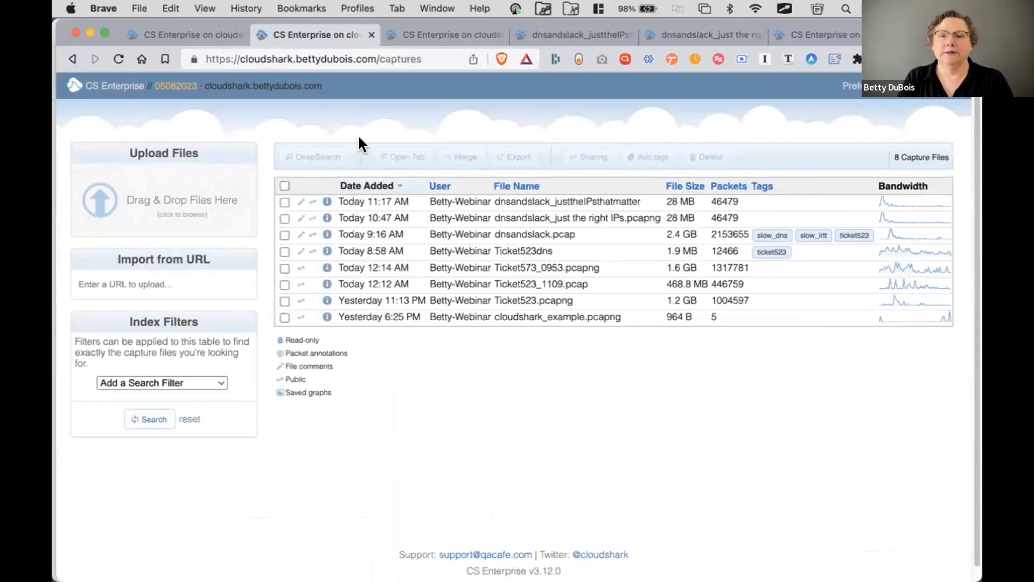
pyautogui.click(451, 37)
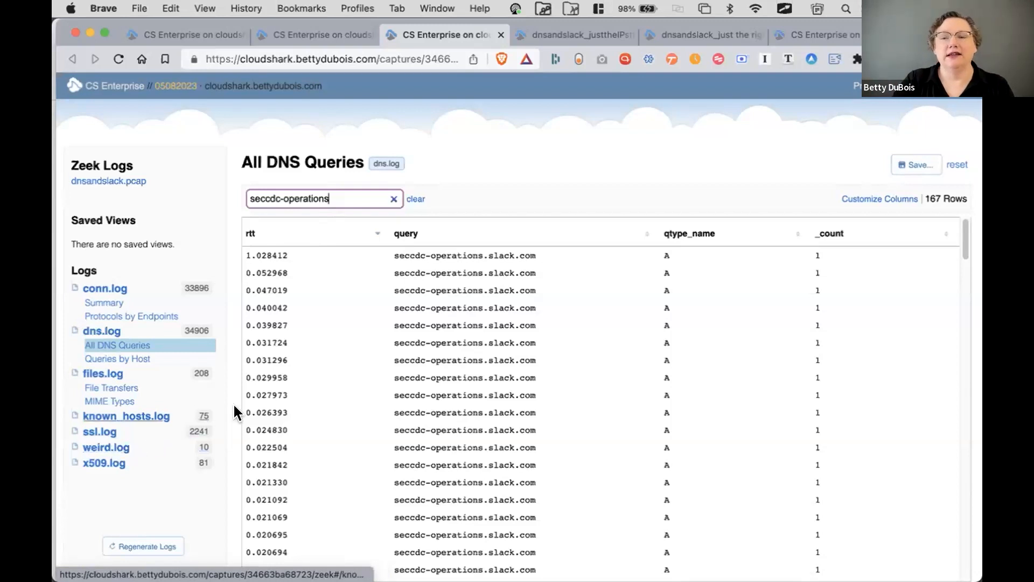
# Step: Switch to the dnsandslack_just the right IPs.pcapng capture and enlarge the packet list area
pyautogui.click(697, 30)
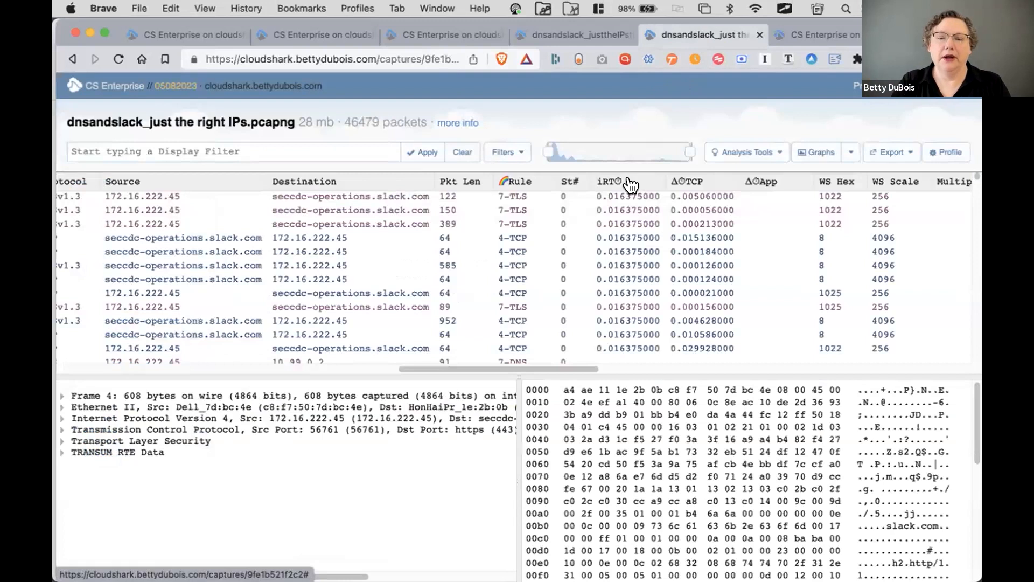
pyautogui.scroll(-1, 533, 276)
pyautogui.scroll(3, 535, 276)
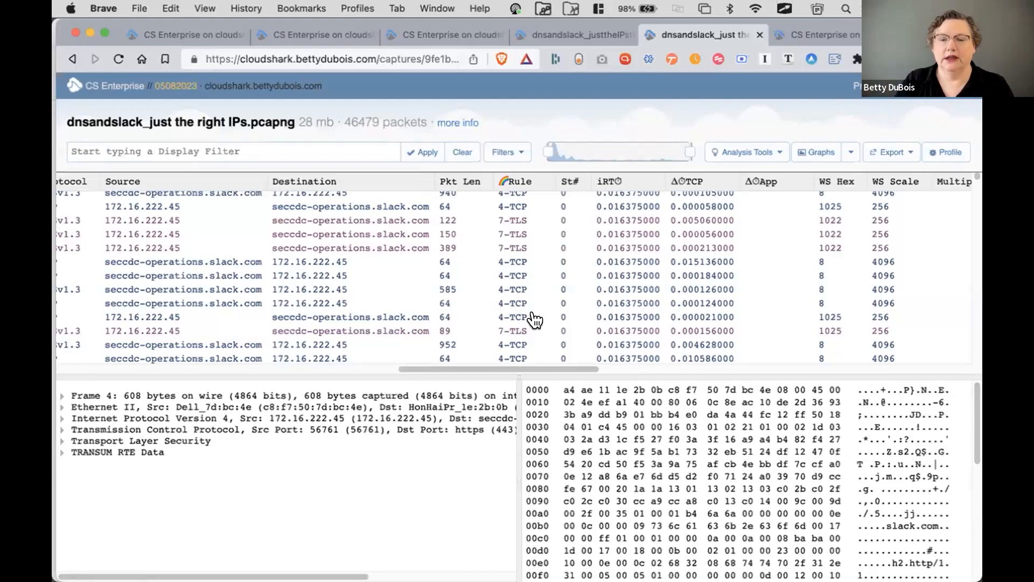
pyautogui.moveTo(518, 367); pyautogui.dragTo(517, 389)
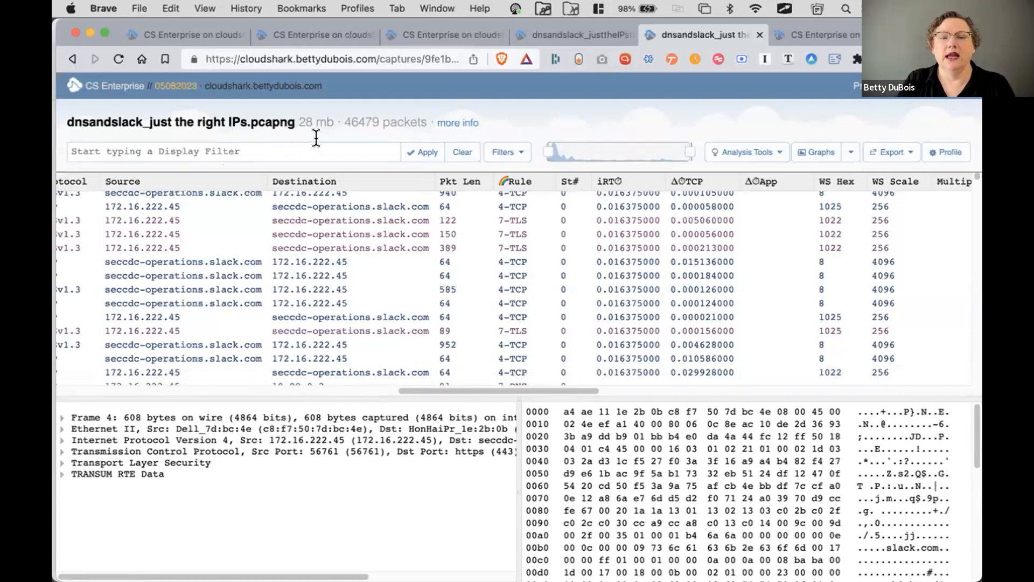
# Step: Check the file size and packet count shown beside the capture's name
pyautogui.doubleClick(304, 118)
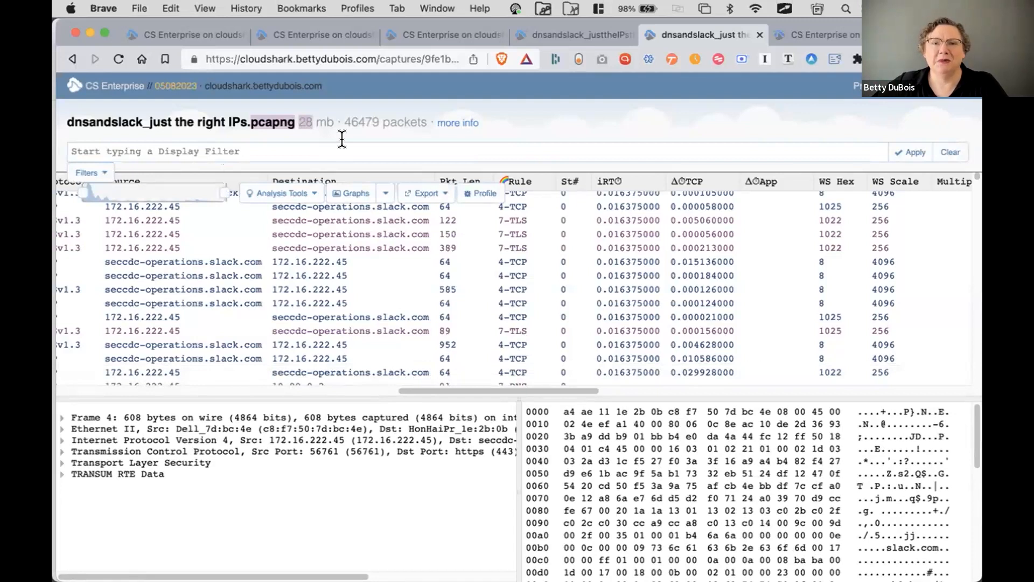
pyautogui.click(362, 119)
pyautogui.click(364, 118)
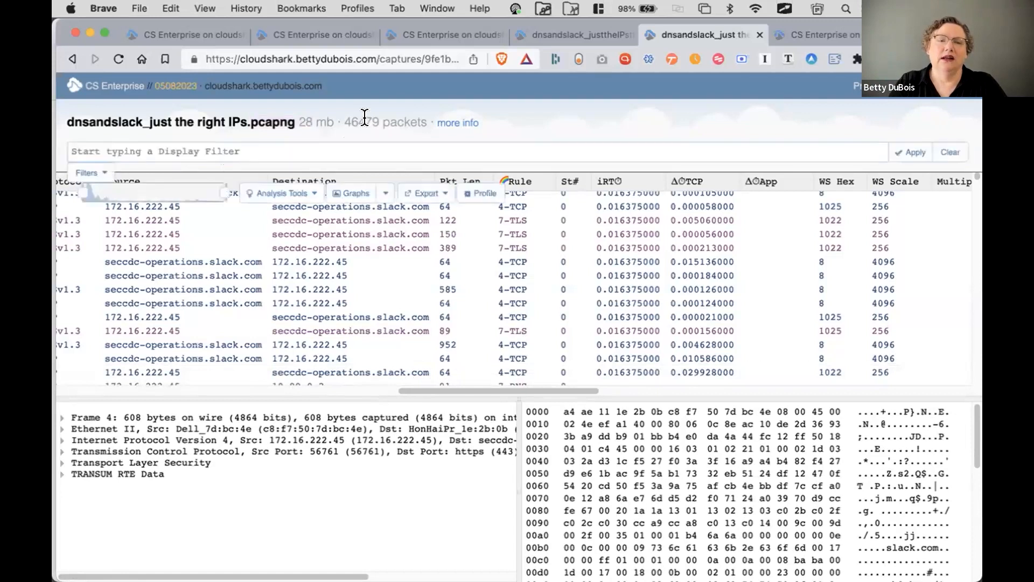
pyautogui.doubleClick(365, 120)
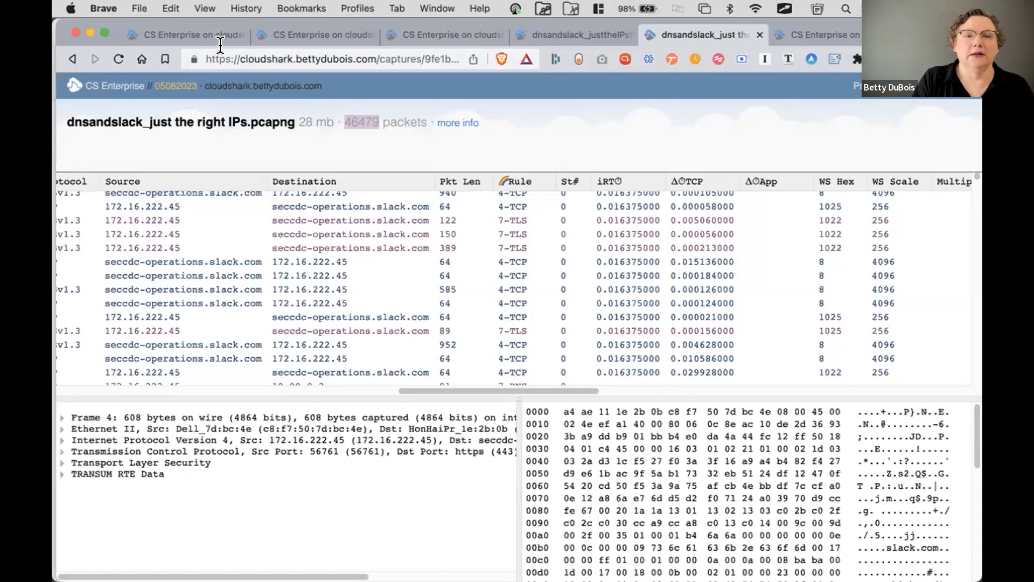
# Step: In the capture index, review the file info and user comments for dnsandslack.pcap, and close the details
pyautogui.click(200, 35)
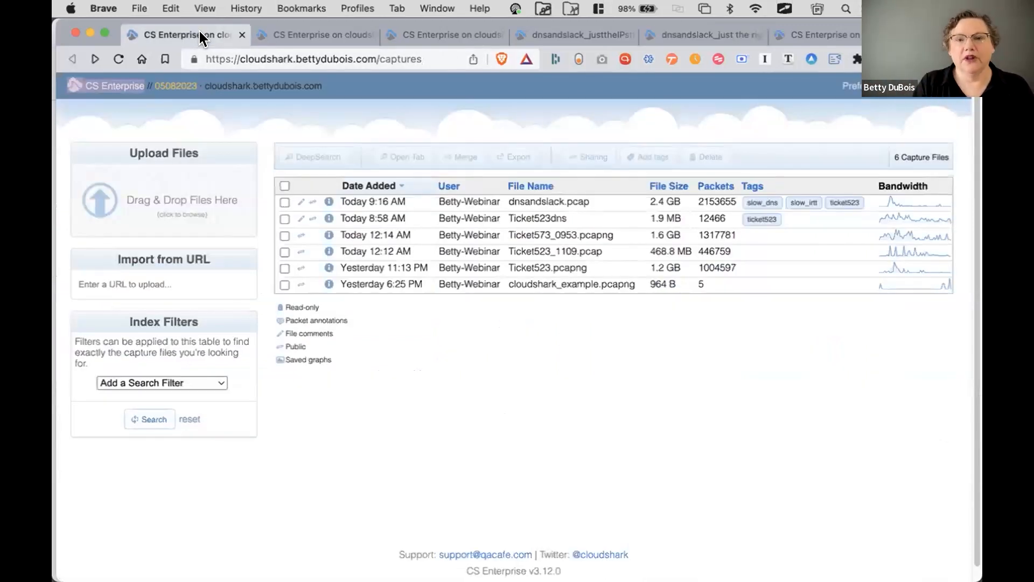
pyautogui.click(328, 203)
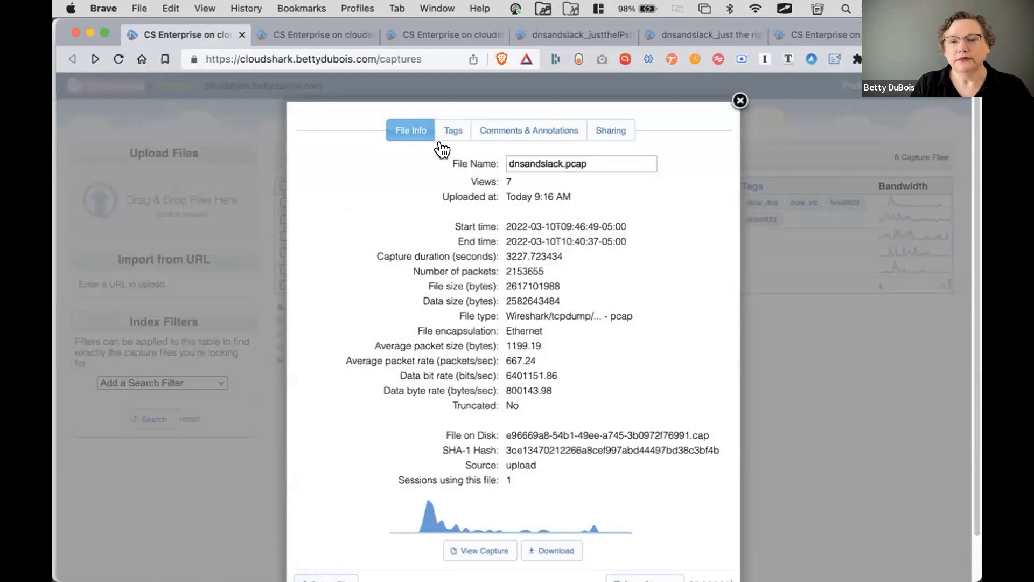
pyautogui.click(491, 133)
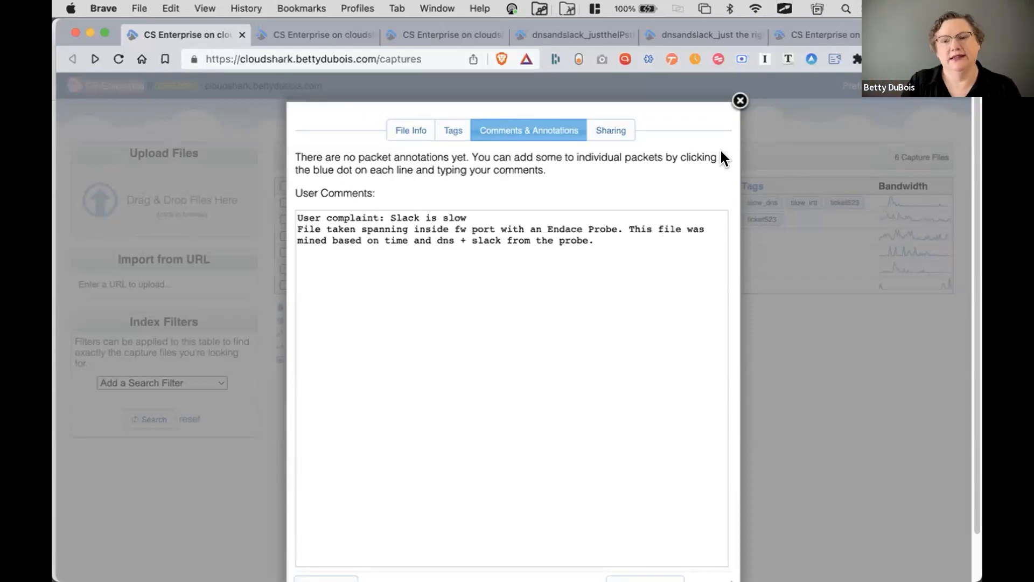
pyautogui.click(738, 100)
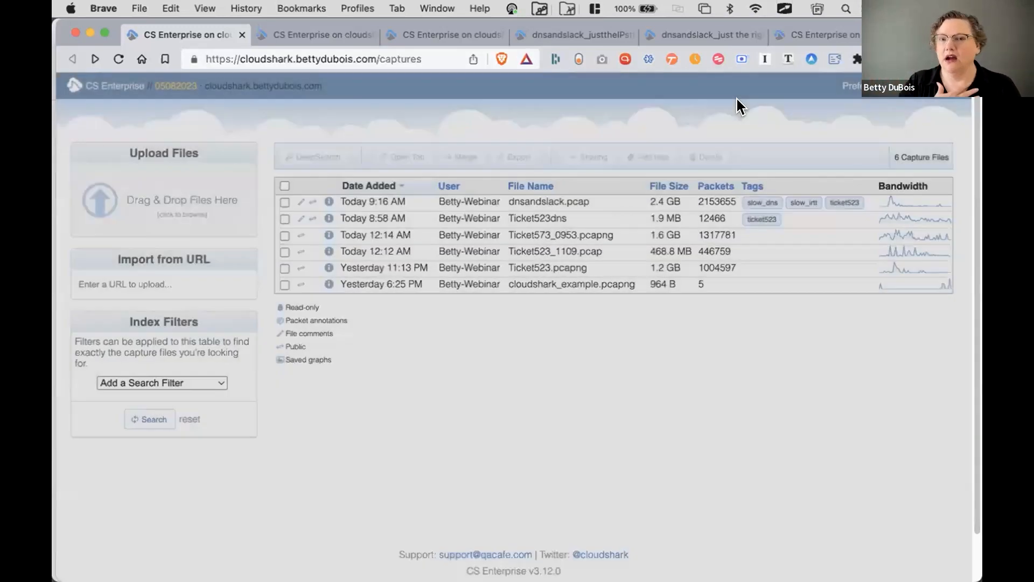
# Step: Compare the initial packet list columns of dnsandslack_just the right IPs.pcapng with those of the dnsandslack_justtheIPsthatmatter capture
pyautogui.click(696, 37)
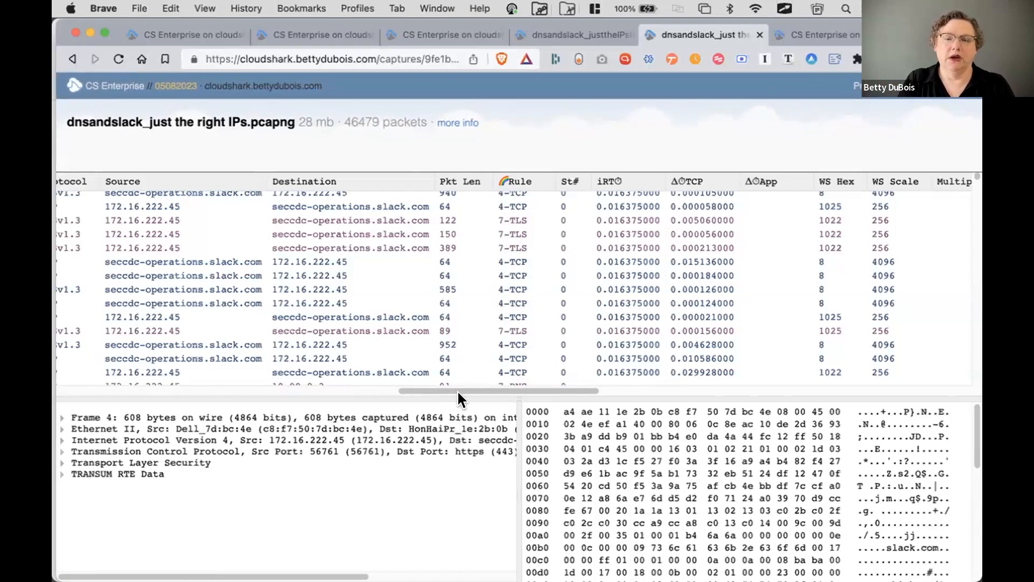
pyautogui.moveTo(457, 389); pyautogui.dragTo(84, 357)
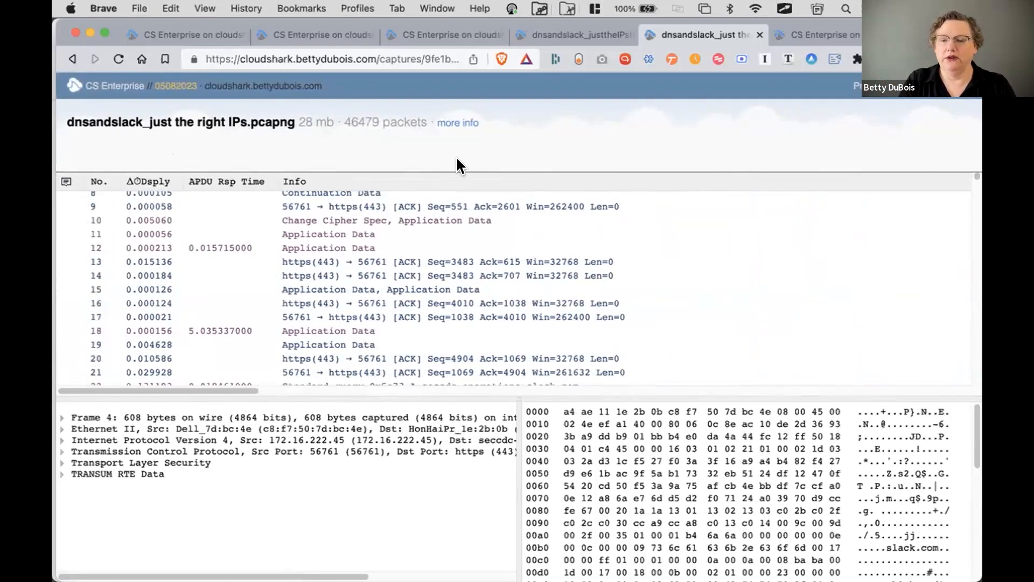
pyautogui.click(593, 32)
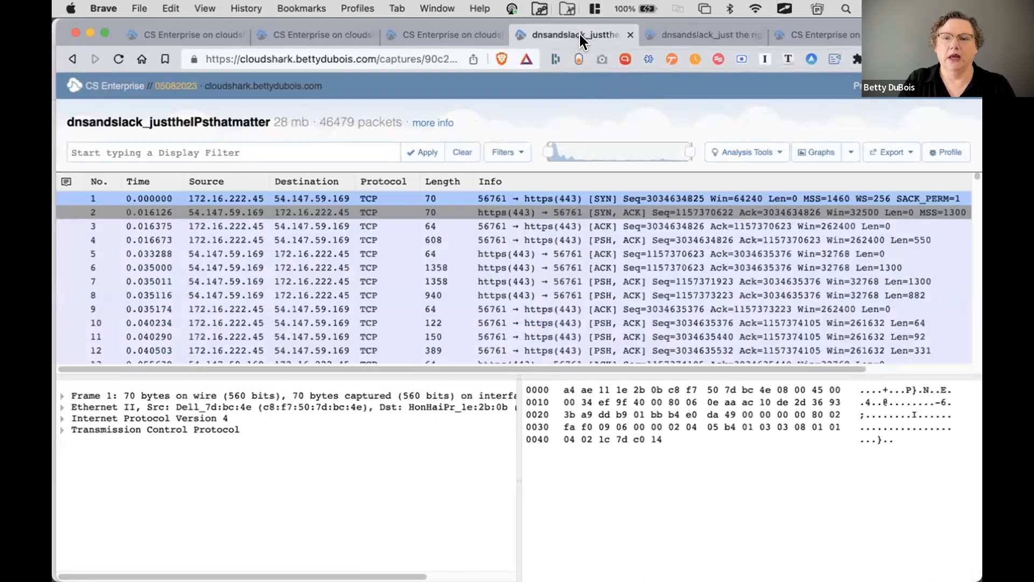
pyautogui.click(685, 36)
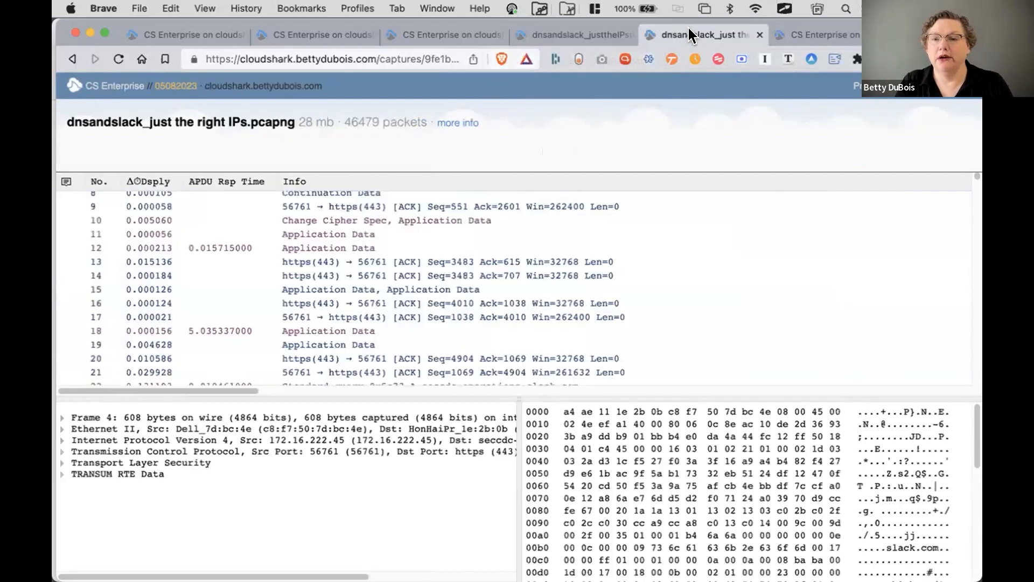
# Step: Apply the TCP analysis profile to the dnsandslack_justtheIPsthatmatter capture
pyautogui.click(546, 29)
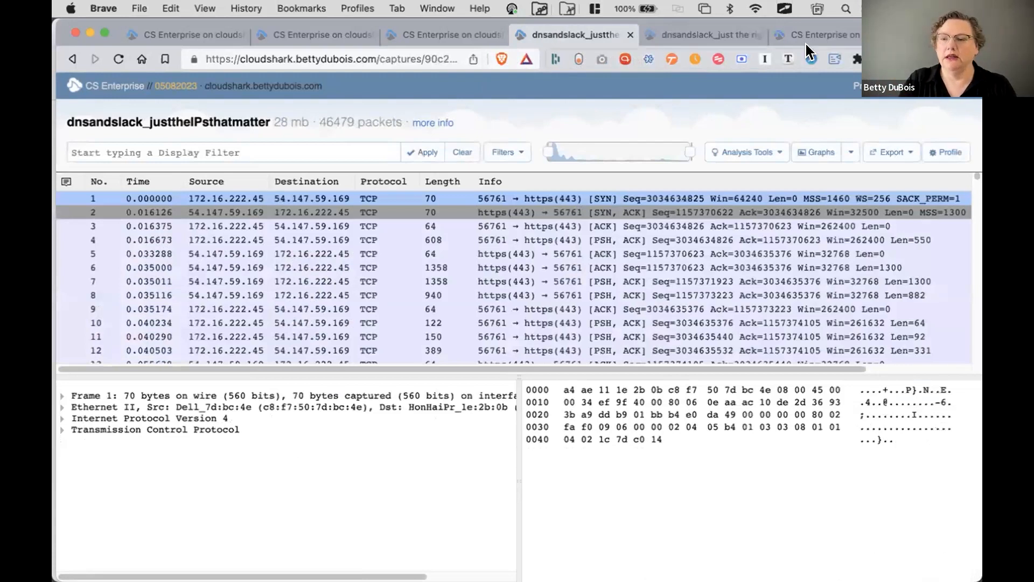
pyautogui.click(933, 152)
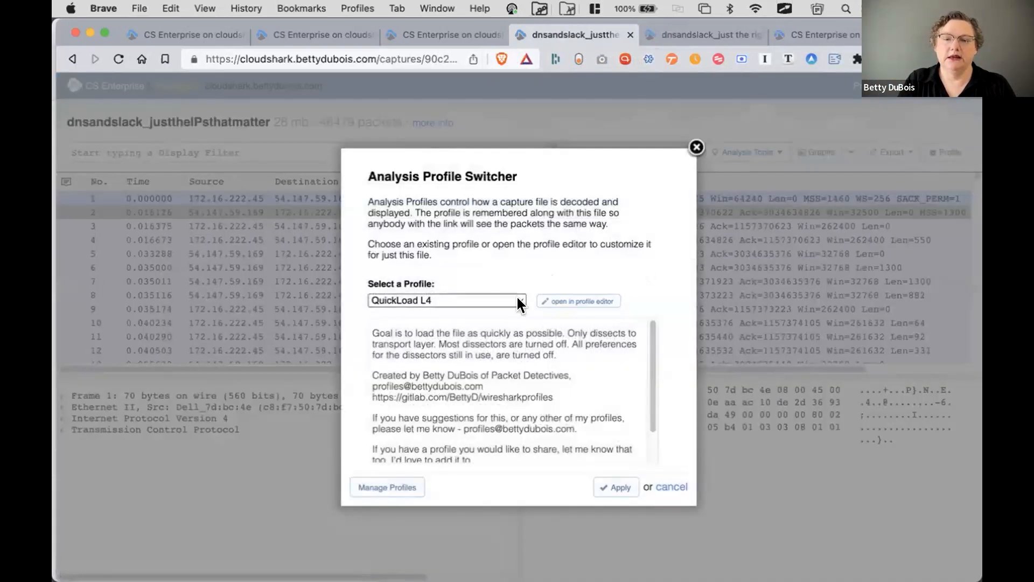
pyautogui.click(521, 300)
pyautogui.click(487, 330)
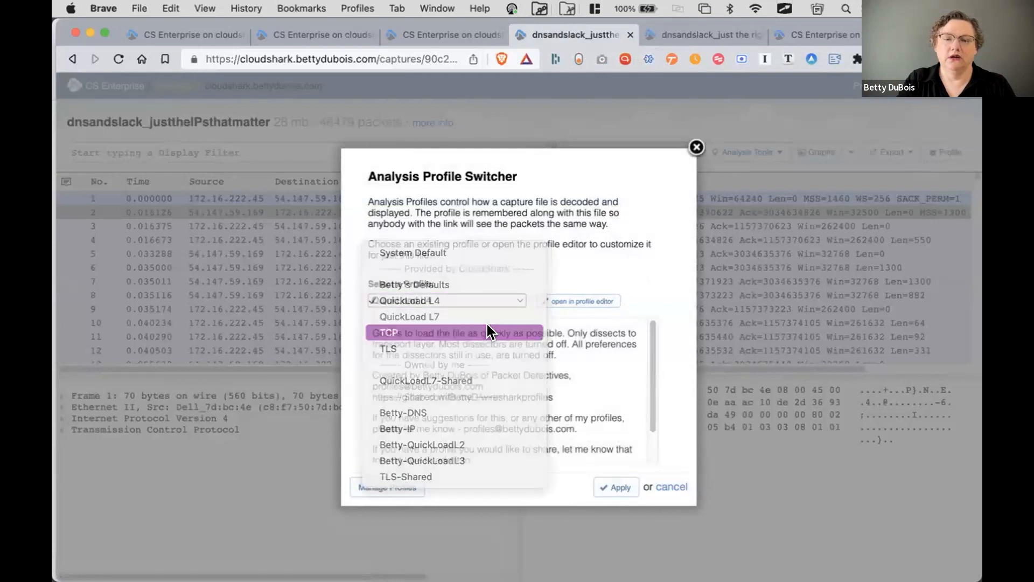
pyautogui.click(616, 485)
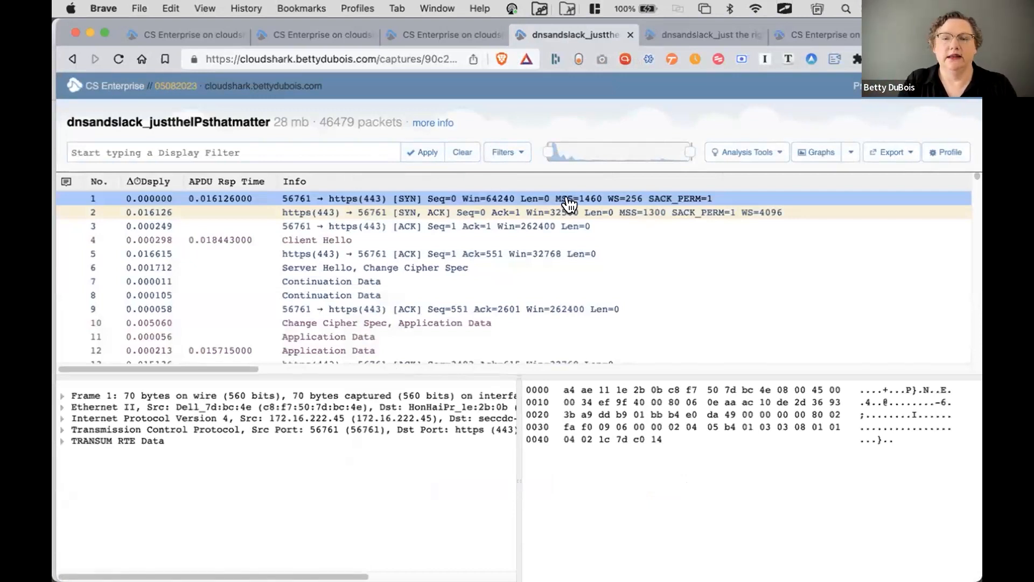
# Step: Review the saved Layer 4 TCP filters, including handshake, options and packet loss, and apply the Slow filter
pyautogui.click(520, 157)
pyautogui.moveTo(492, 243)
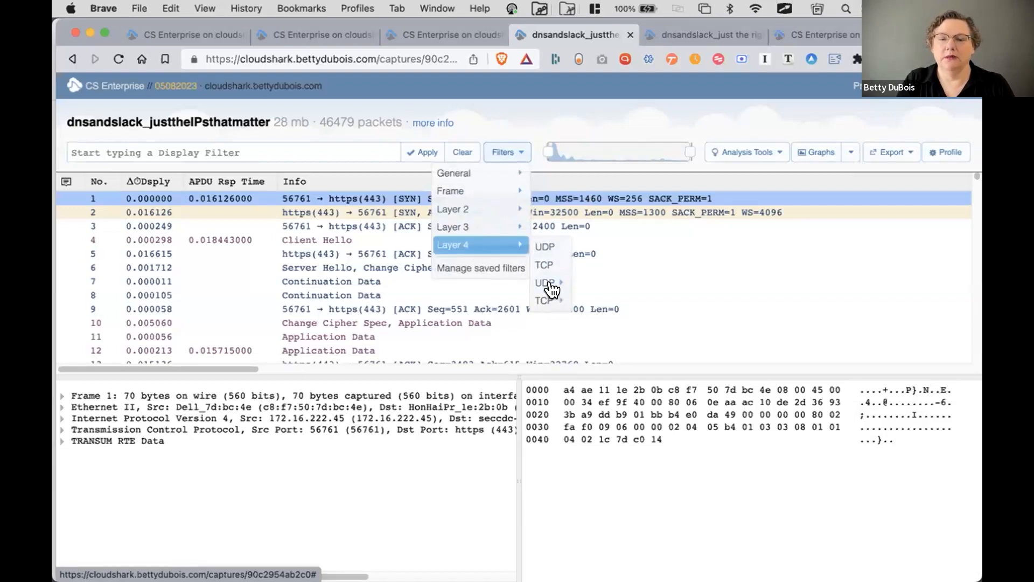
pyautogui.moveTo(551, 303)
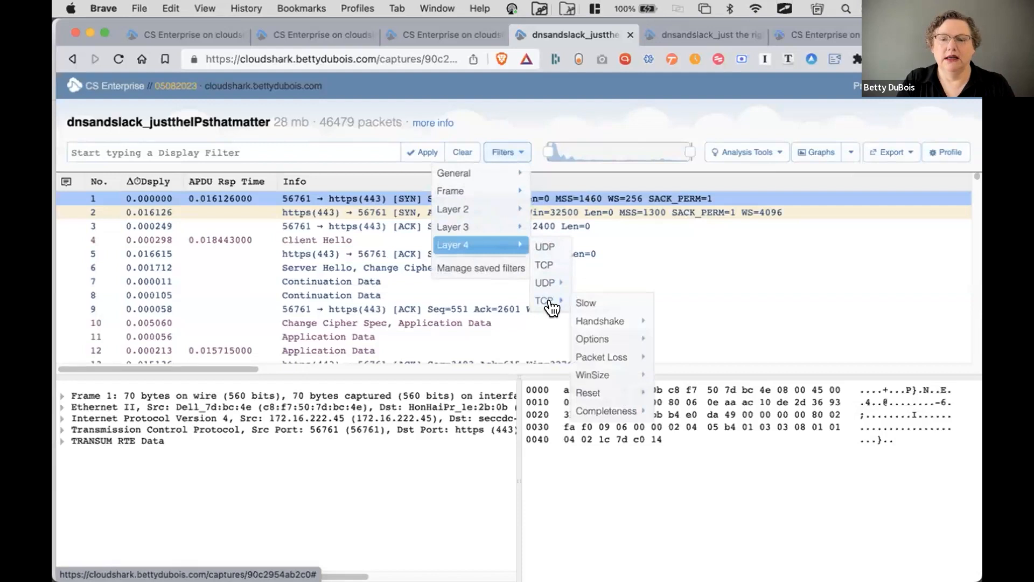
pyautogui.moveTo(606, 322)
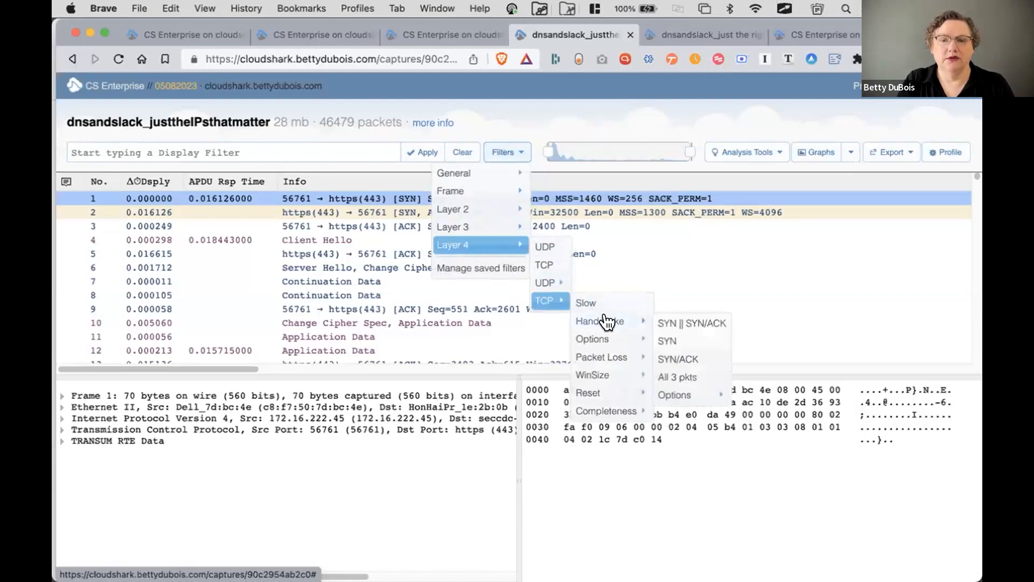
pyautogui.moveTo(607, 343)
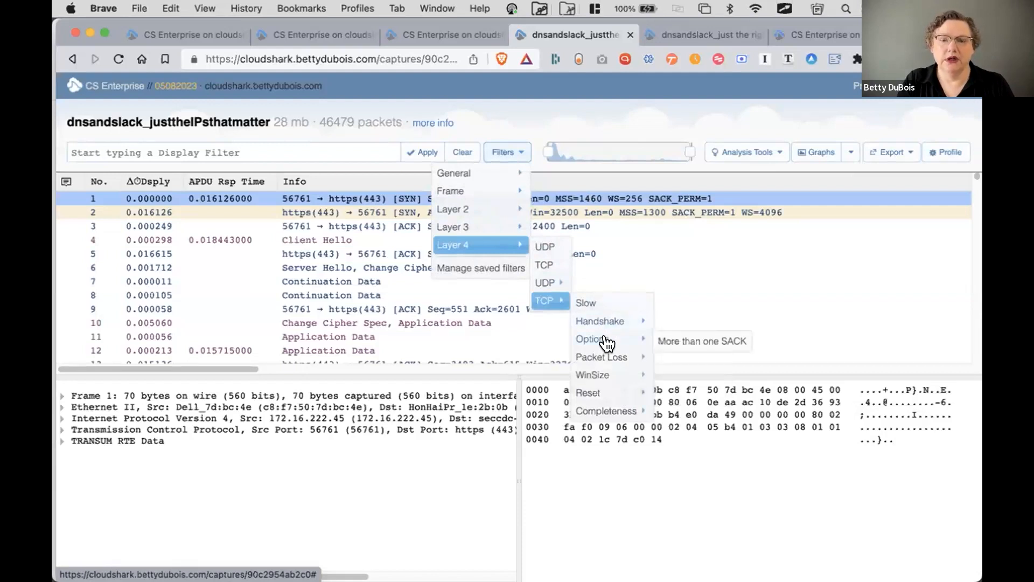
pyautogui.moveTo(604, 362)
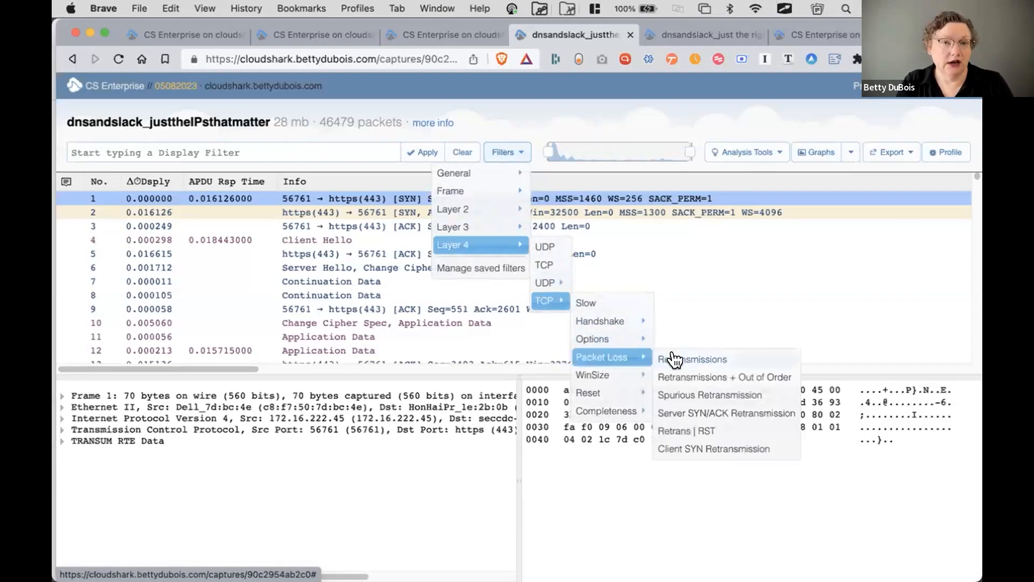
pyautogui.moveTo(673, 360)
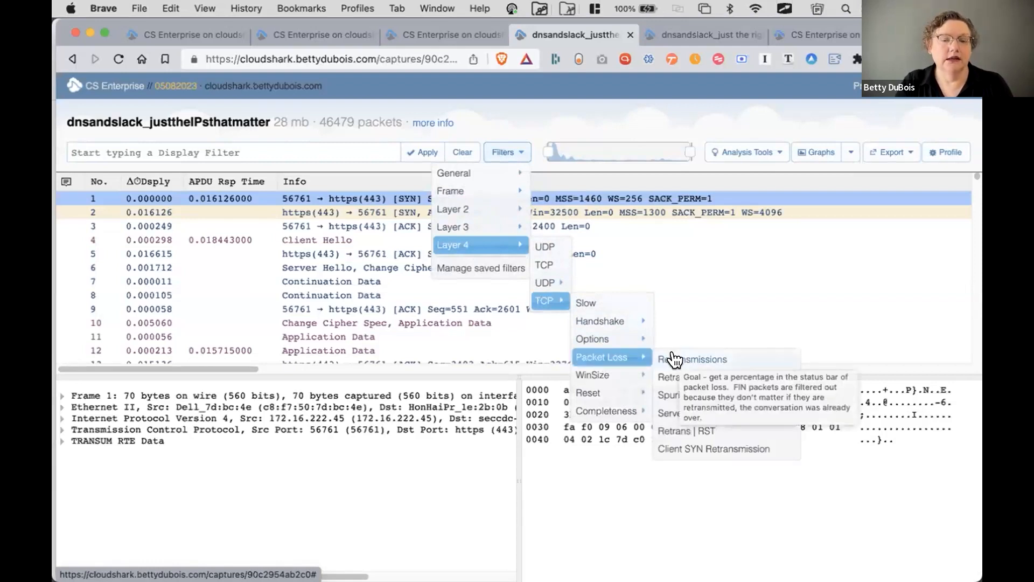
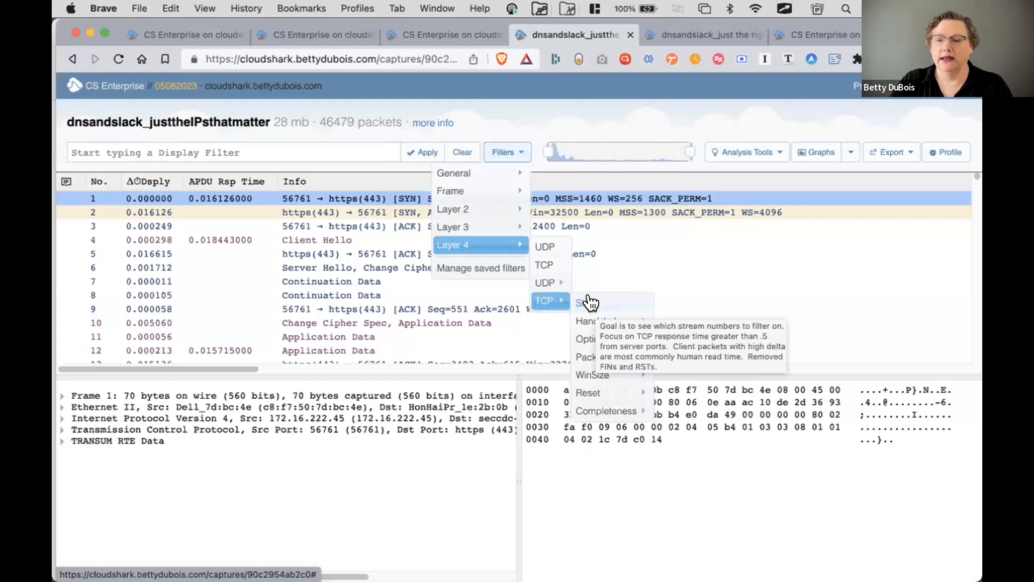
pyautogui.click(590, 302)
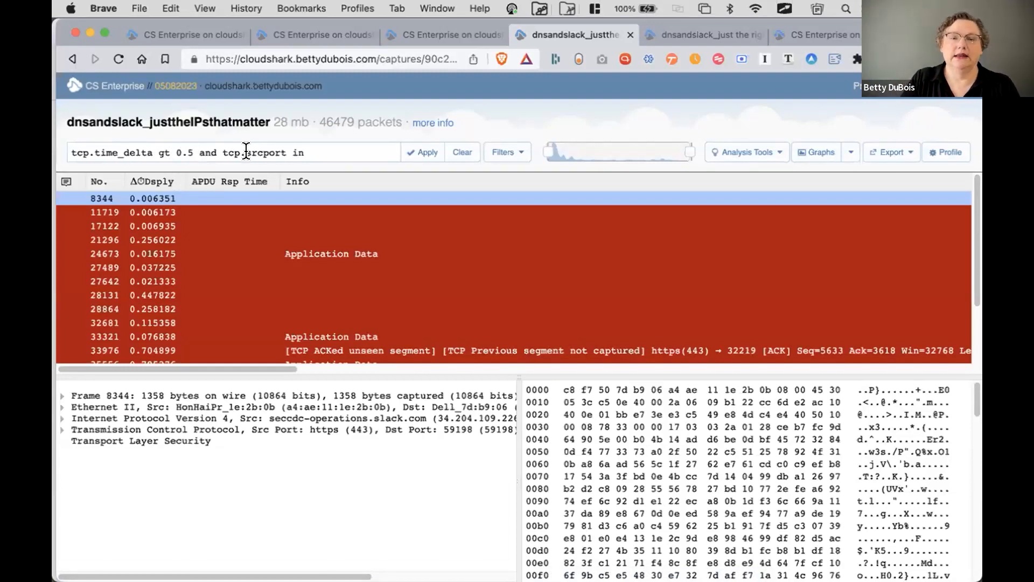
# Step: Examine the source port list {80,8080,8088,443,9333,8443} at the end of the Slow display filter
pyautogui.write('{80,8080,8088,443,9333,8443}')
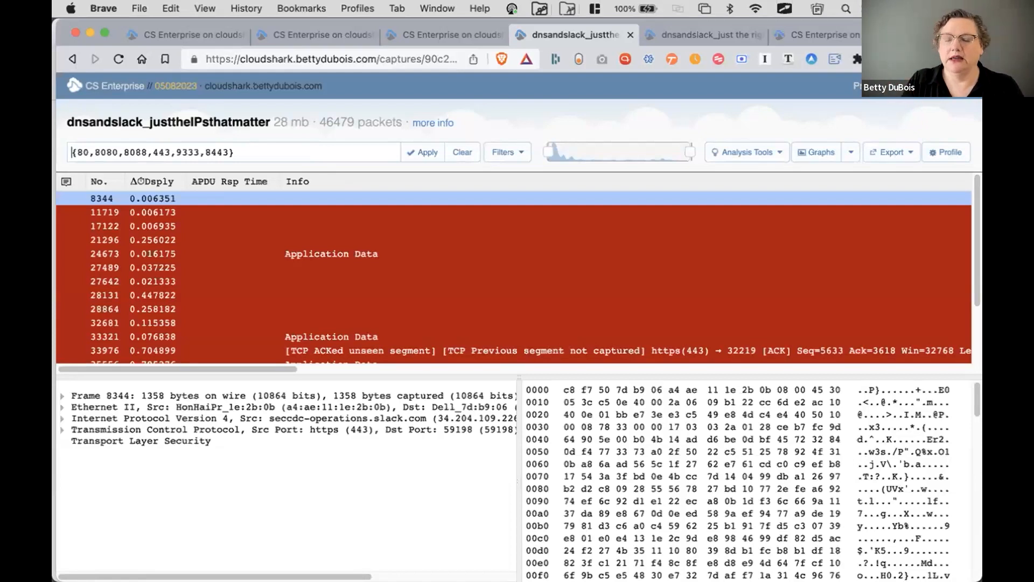
pyautogui.press('Right')
pyautogui.press('Right')
pyautogui.press('Right')
pyautogui.press('Right')
pyautogui.press('Right')
pyautogui.press('Right')
pyautogui.press('Right')
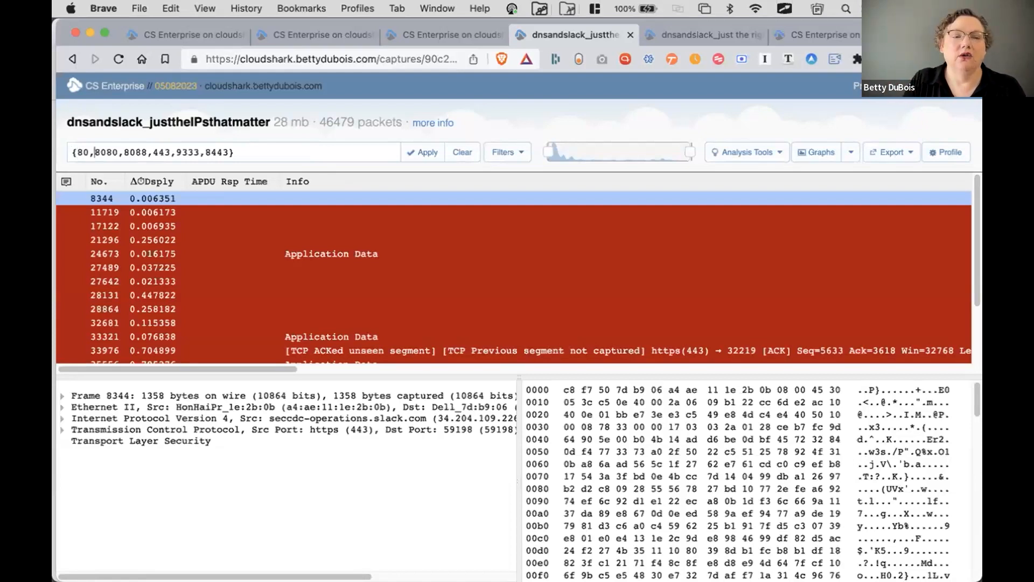
pyautogui.press('Right')
pyautogui.press('Right')
pyautogui.press('Right')
pyautogui.press('Right')
pyautogui.press('Right')
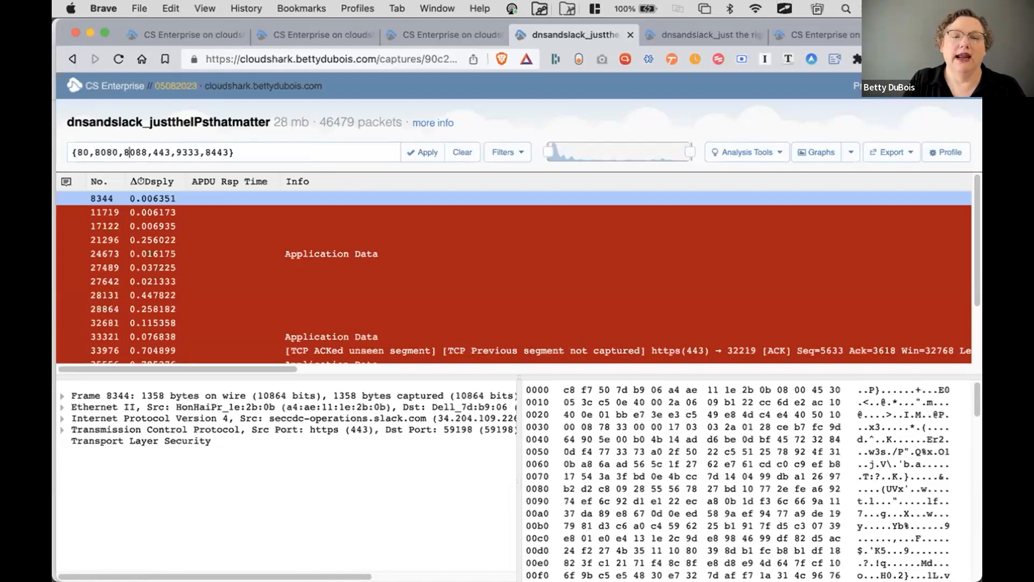
pyautogui.press('Right')
pyautogui.press('Right')
pyautogui.press('Right')
pyautogui.press('Right')
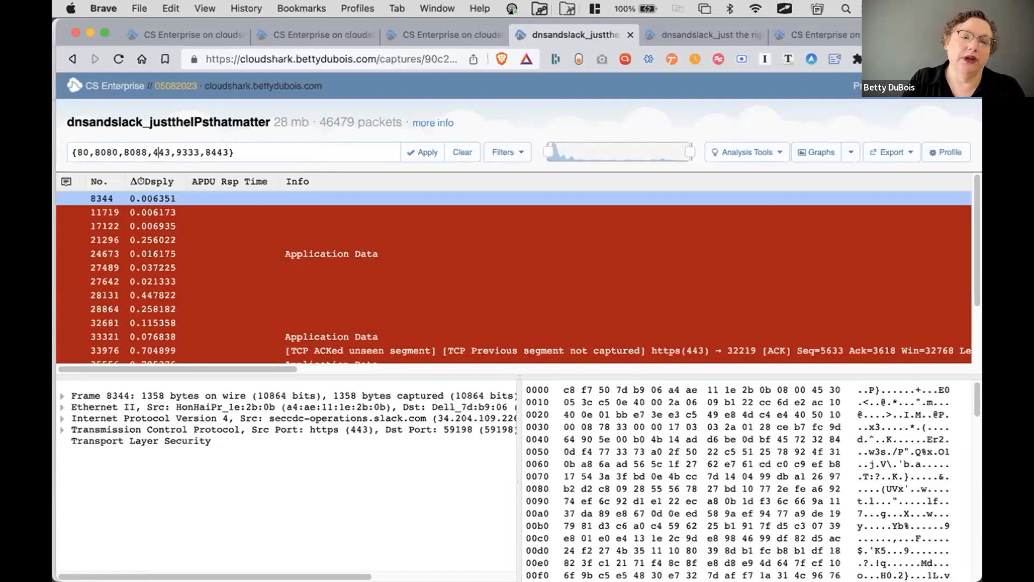
pyautogui.press('Right')
pyautogui.press('Right')
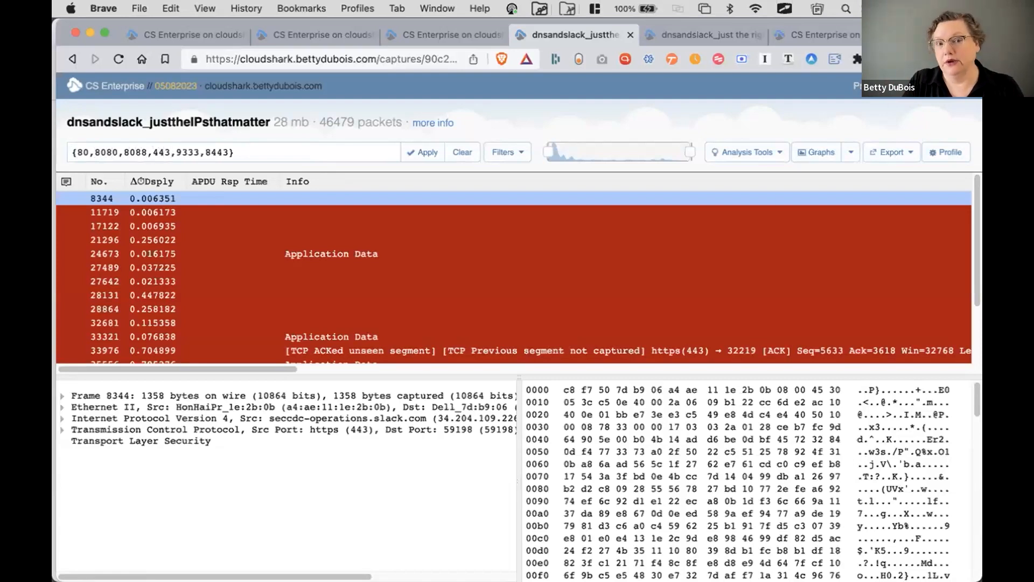
pyautogui.press('Right')
pyautogui.press('Right')
pyautogui.press('Right')
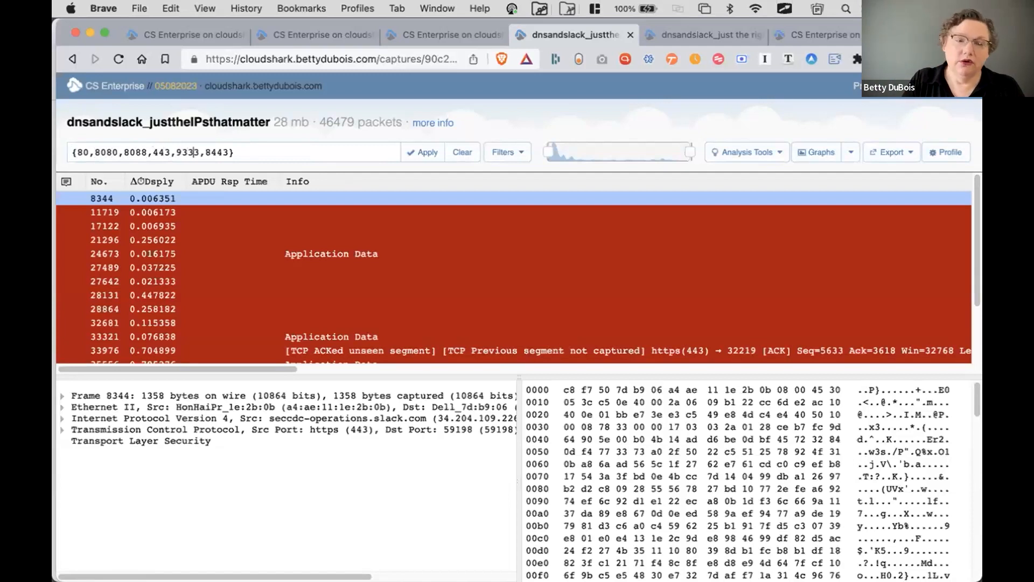
pyautogui.press('Right')
pyautogui.press('Right')
pyautogui.press('Right')
pyautogui.press('Right')
pyautogui.press('Right')
pyautogui.press('Right')
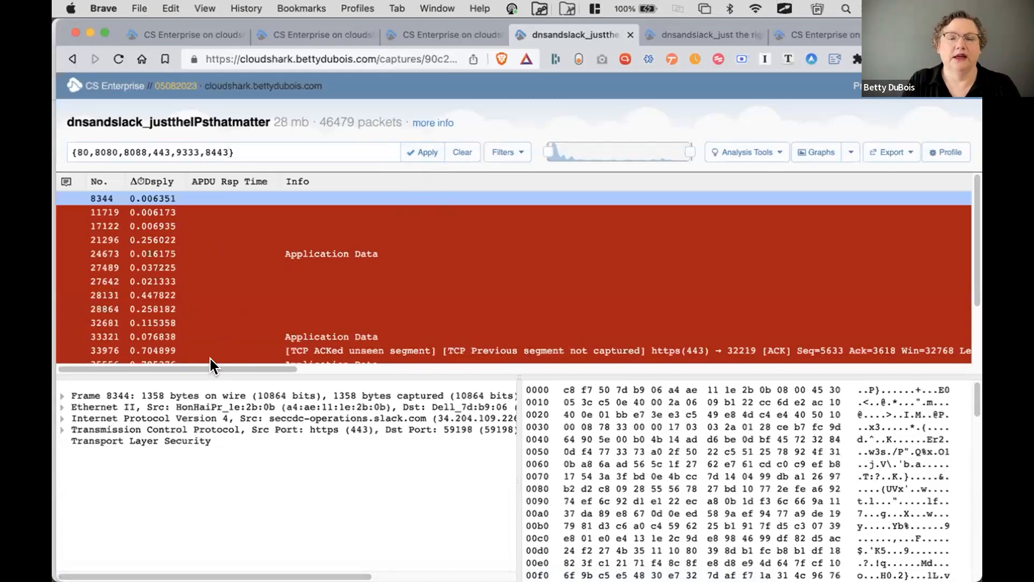
# Step: Examine the coloring rule, stream number, iRTT, TCP delta, source port and window size columns of the slow TCP packets
pyautogui.hscroll(5, 210, 363)
pyautogui.moveTo(222, 363); pyautogui.dragTo(418, 363)
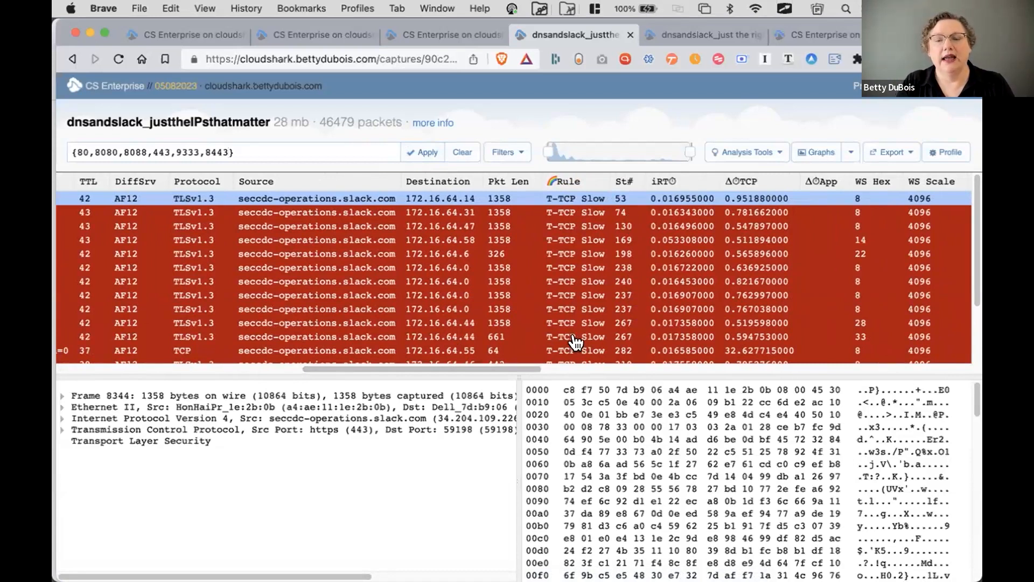
pyautogui.hscroll(10, 524, 362)
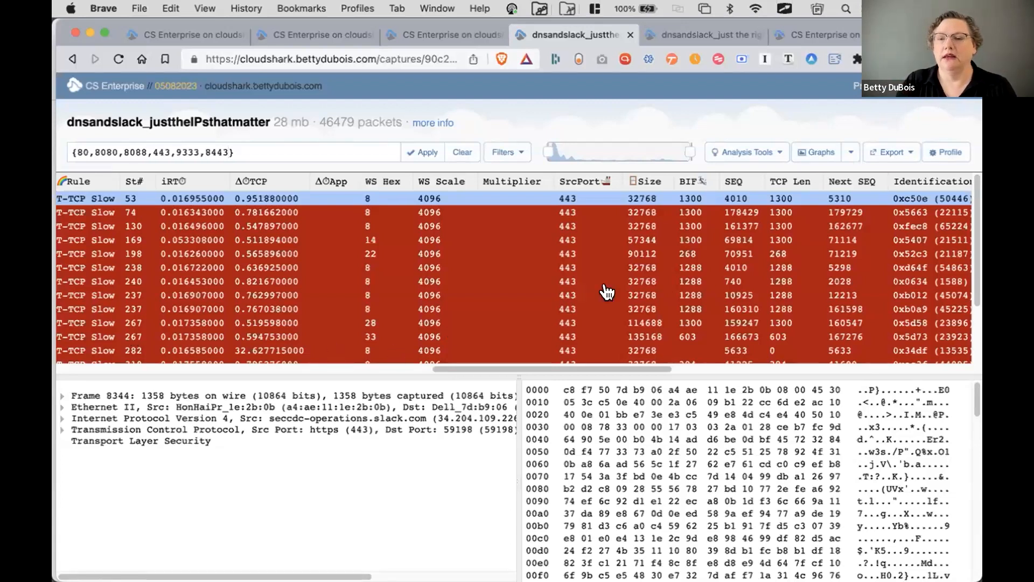
# Step: View the protocol conversations of the dnsandslack_justtheIPsthatmatter capture by tcp, and return to the ip conversations
pyautogui.click(774, 158)
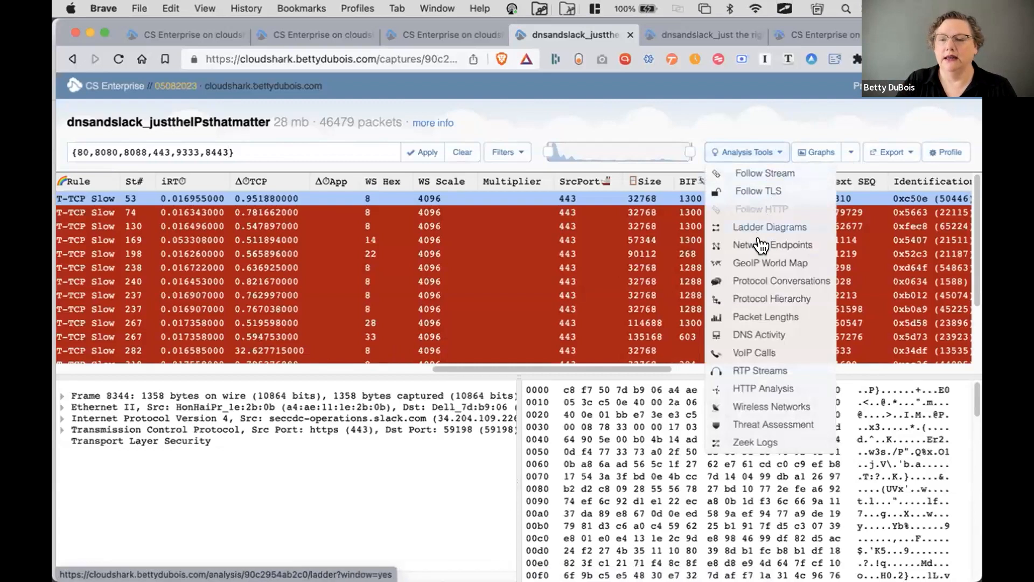
pyautogui.click(756, 279)
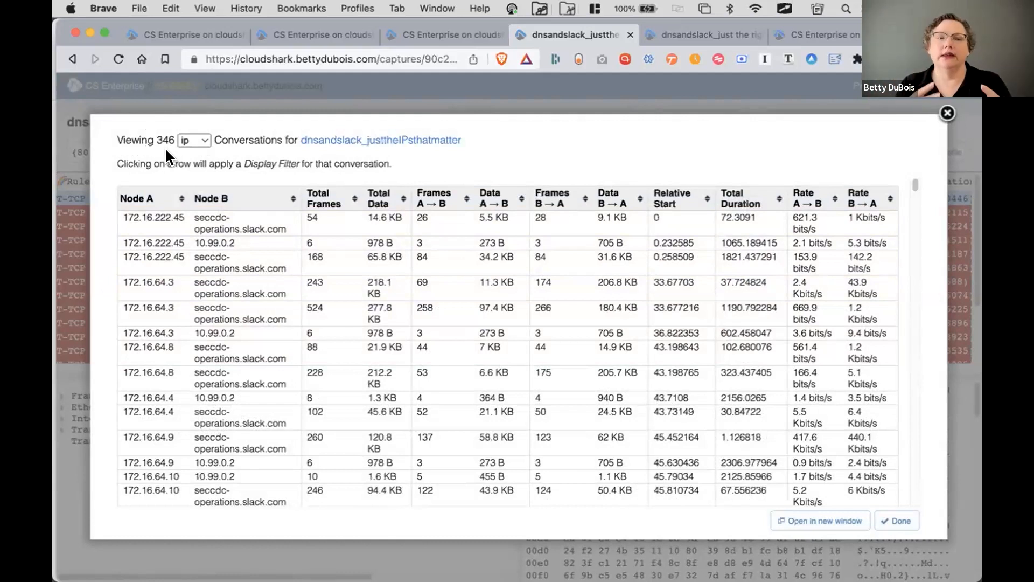
pyautogui.click(200, 141)
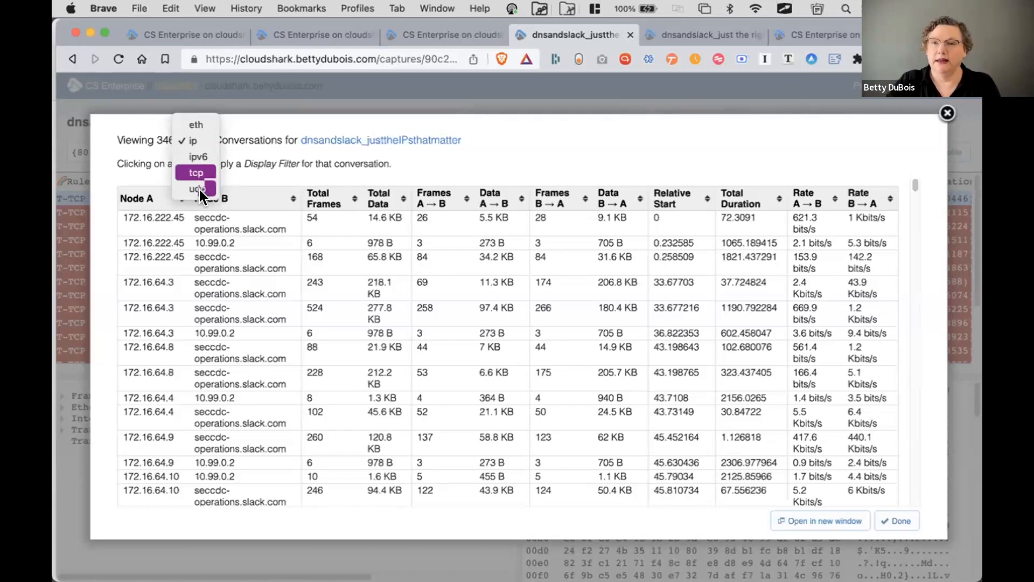
pyautogui.click(202, 173)
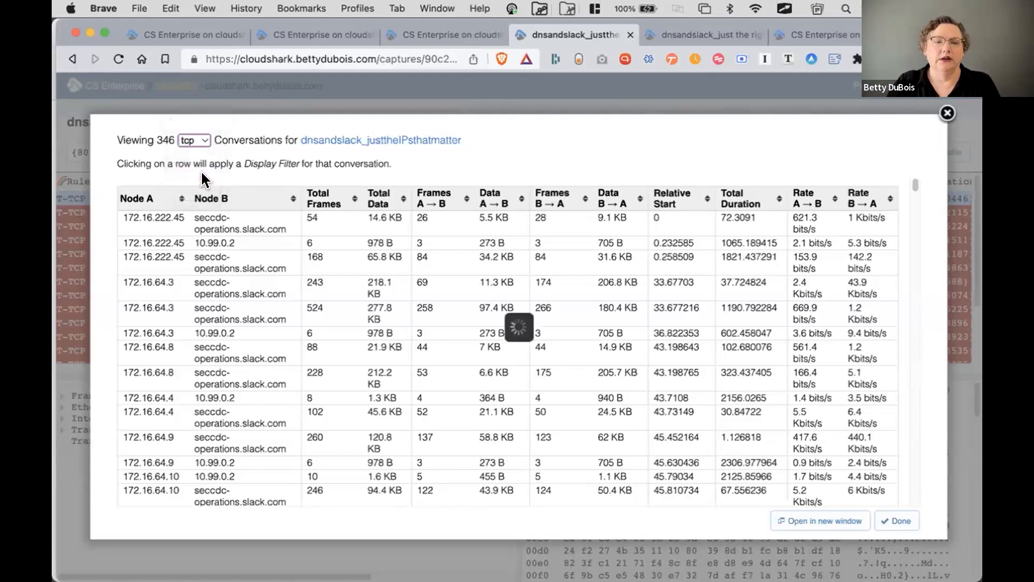
pyautogui.click(201, 135)
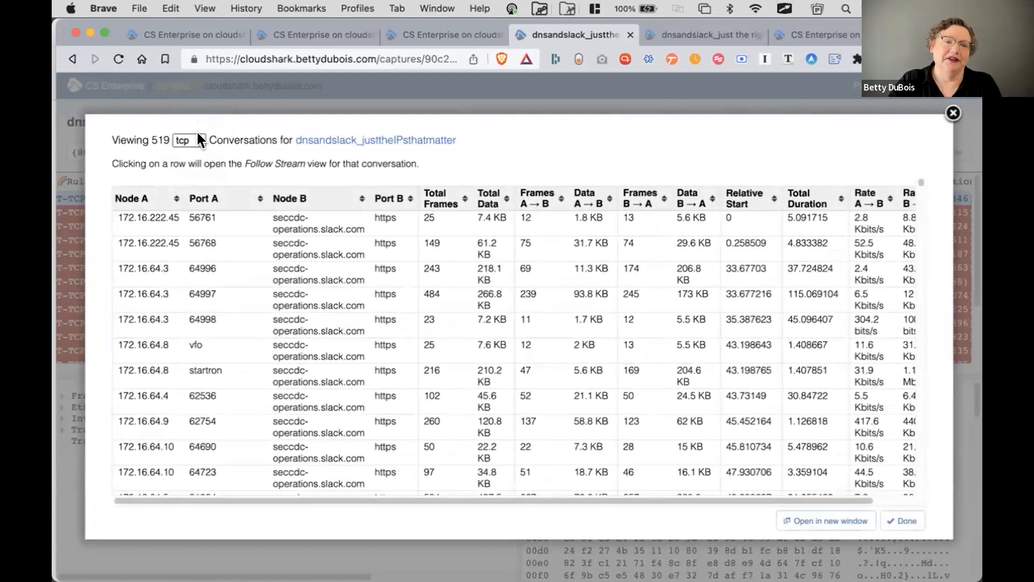
pyautogui.click(198, 139)
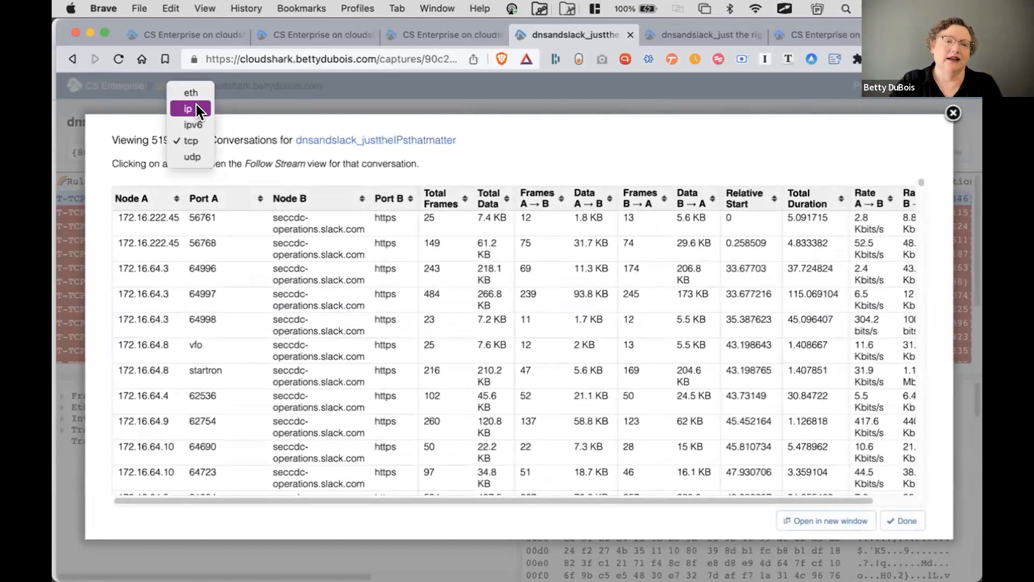
pyautogui.click(196, 108)
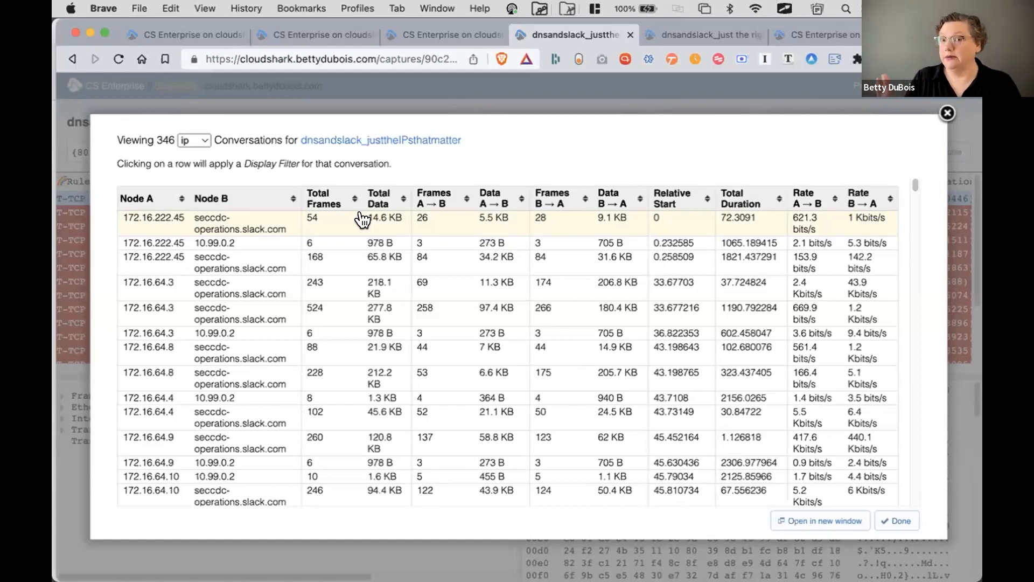
# Step: Sort the ip conversations by total data in ascending order, examine the largest ones and close the conversation list
pyautogui.click(399, 204)
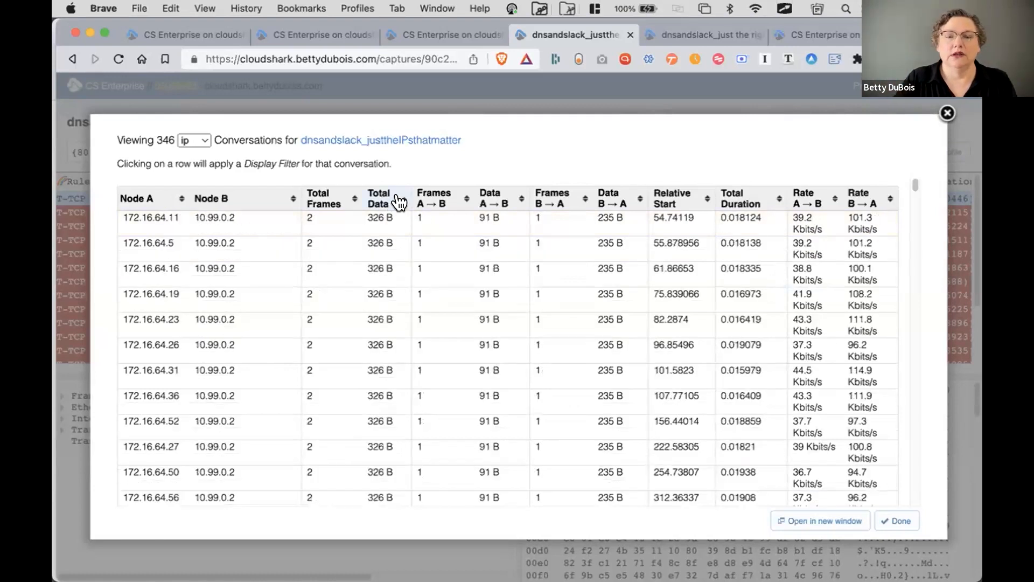
pyautogui.click(400, 203)
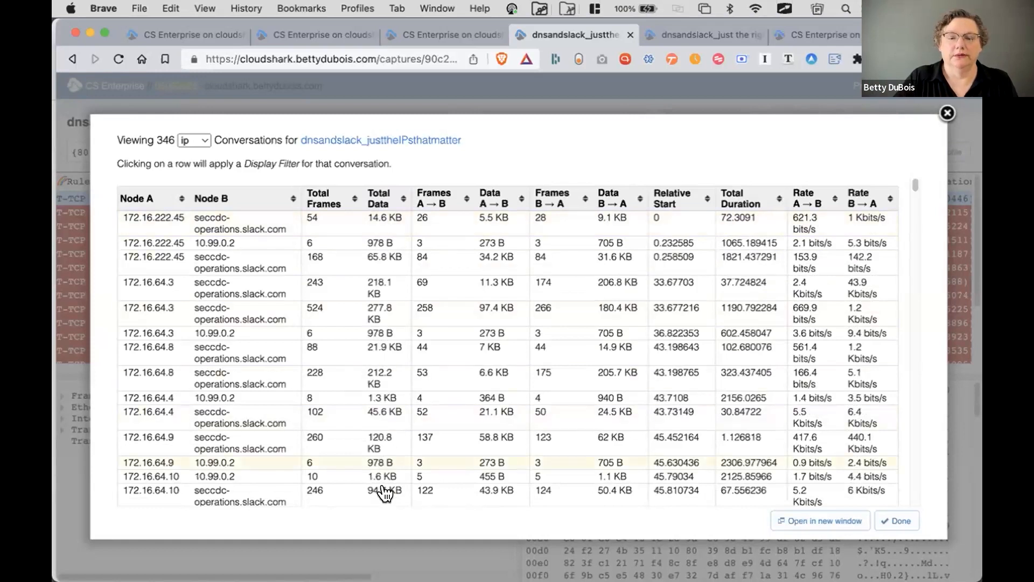
pyautogui.click(401, 205)
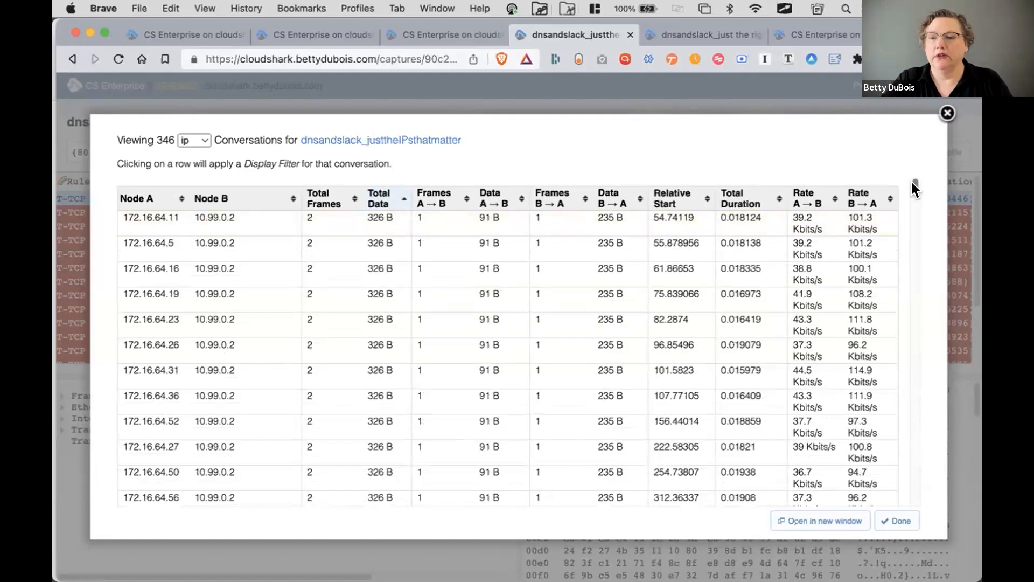
pyautogui.moveTo(913, 184); pyautogui.dragTo(916, 506)
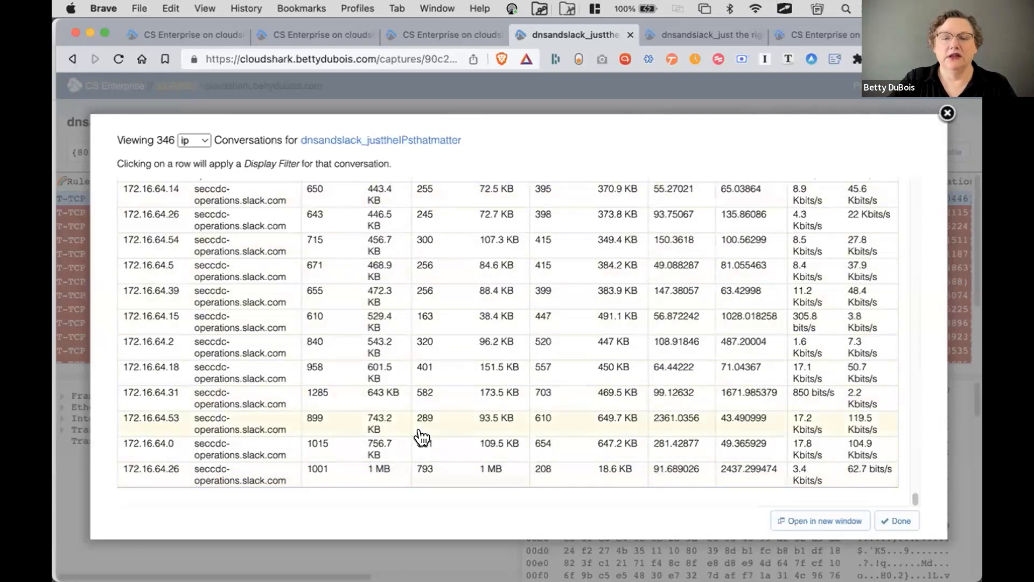
pyautogui.click(943, 114)
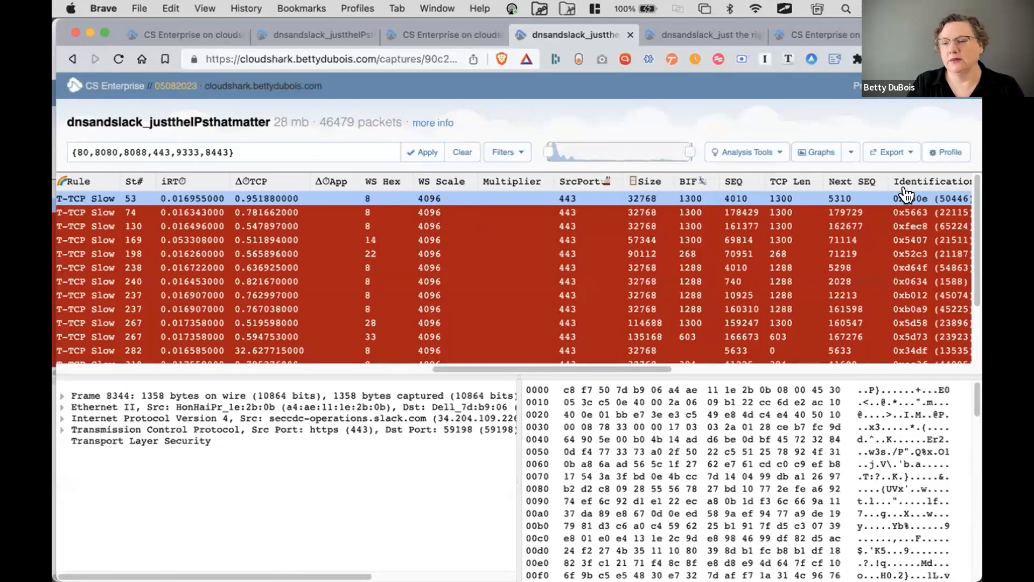
# Step: Enlarge the packet list to show all the slow TCP packets and sort it by stream number in ascending order
pyautogui.moveTo(976, 221); pyautogui.dragTo(976, 240)
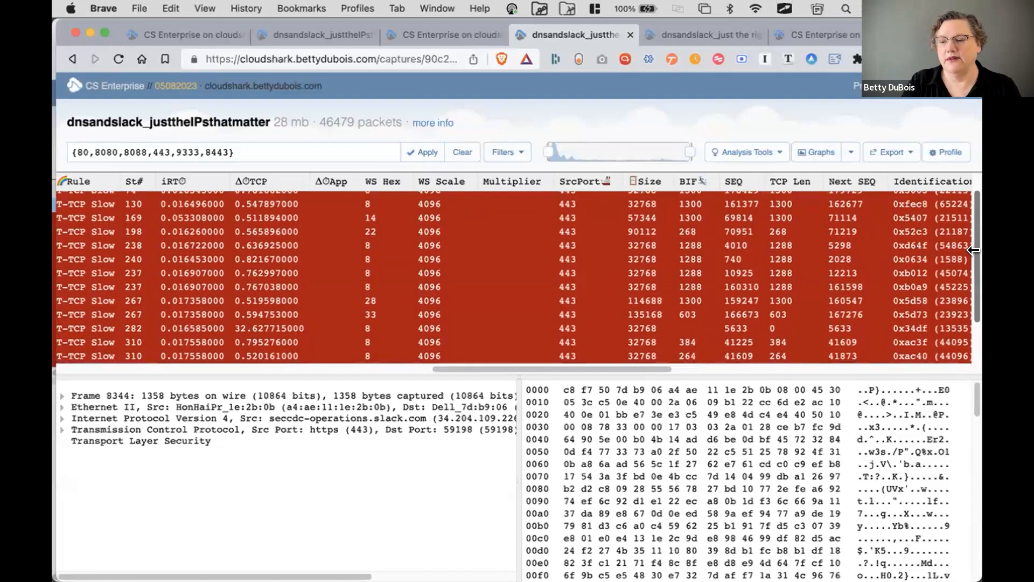
pyautogui.moveTo(981, 284); pyautogui.dragTo(975, 296)
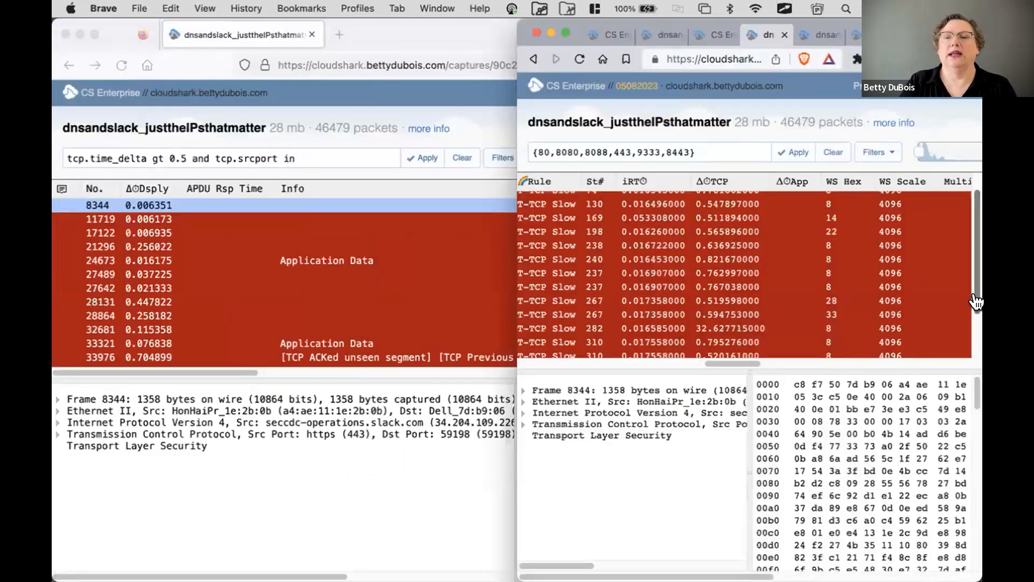
pyautogui.doubleClick(942, 33)
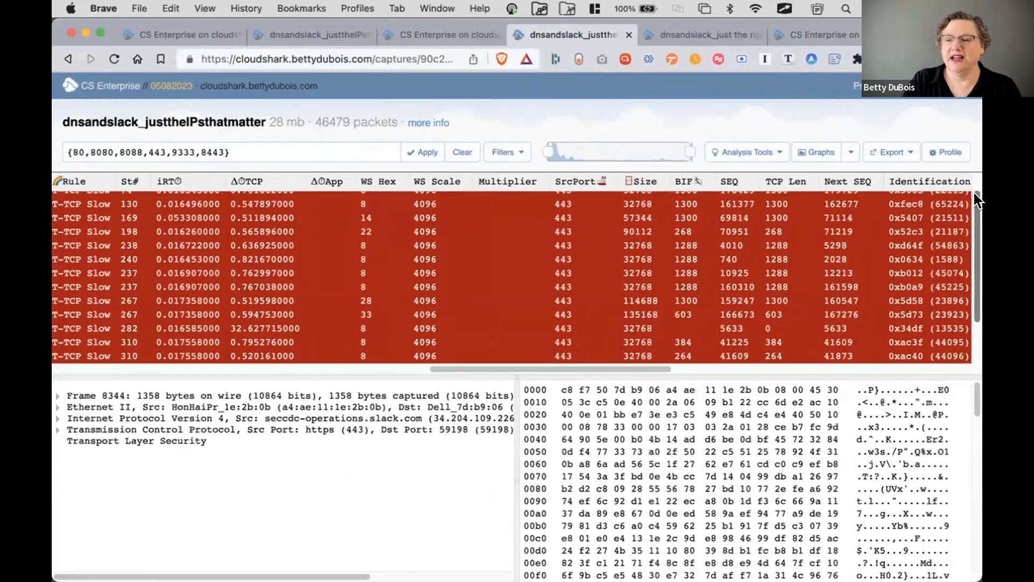
pyautogui.scroll(1, 974, 193)
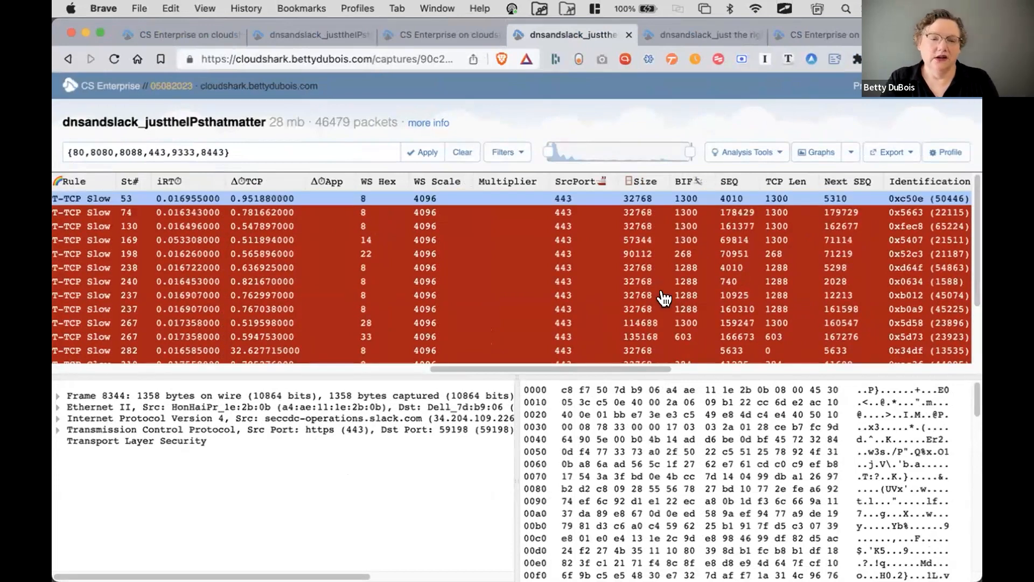
pyautogui.moveTo(477, 373); pyautogui.dragTo(467, 458)
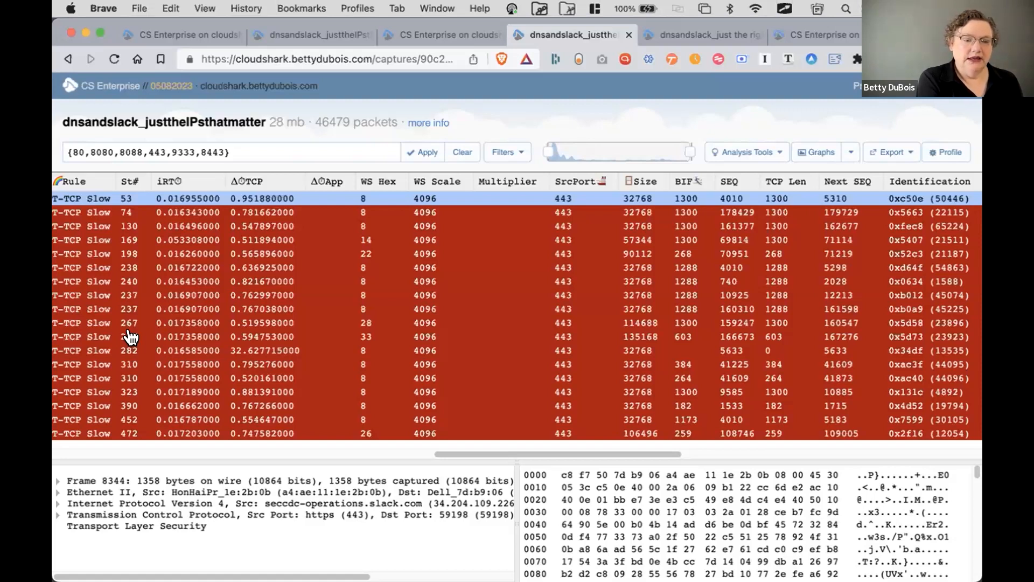
pyautogui.click(128, 183)
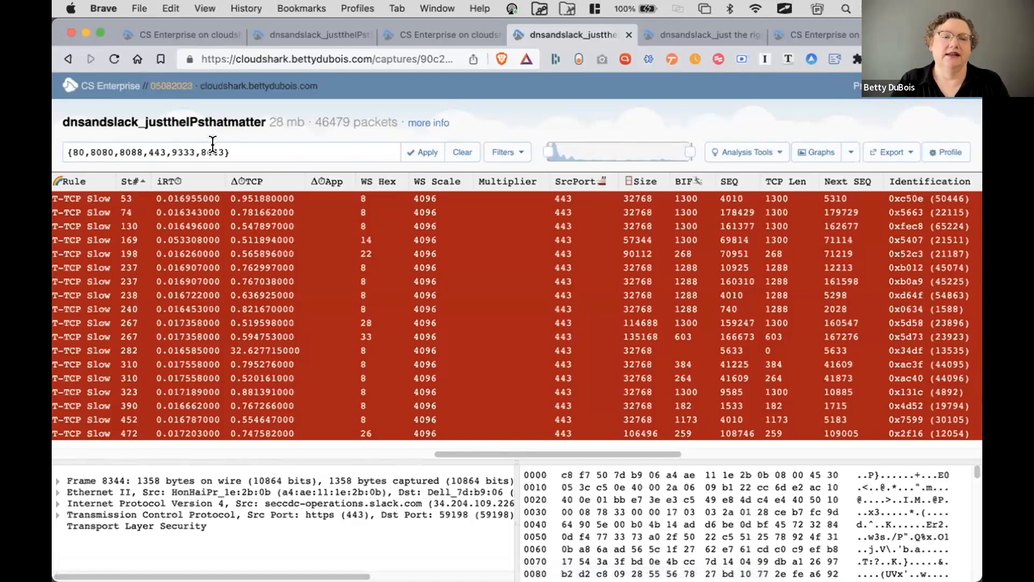
# Step: Rewrite the display filter as tcp.stream in {}, removing the time delta condition and the source port list
pyautogui.moveTo(221, 148); pyautogui.dragTo(70, 149)
pyautogui.press('BackSpace')
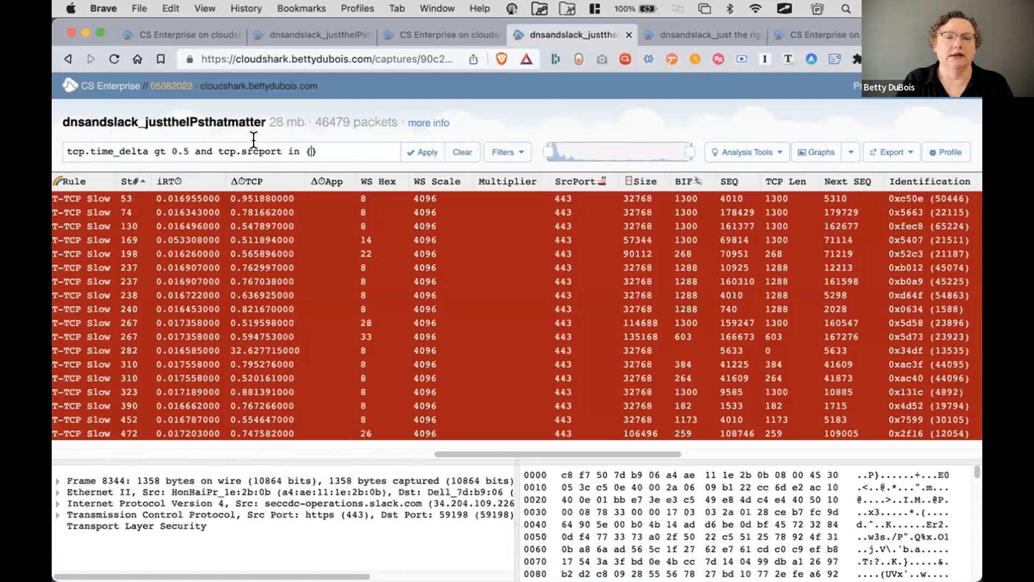
pyautogui.click(281, 139)
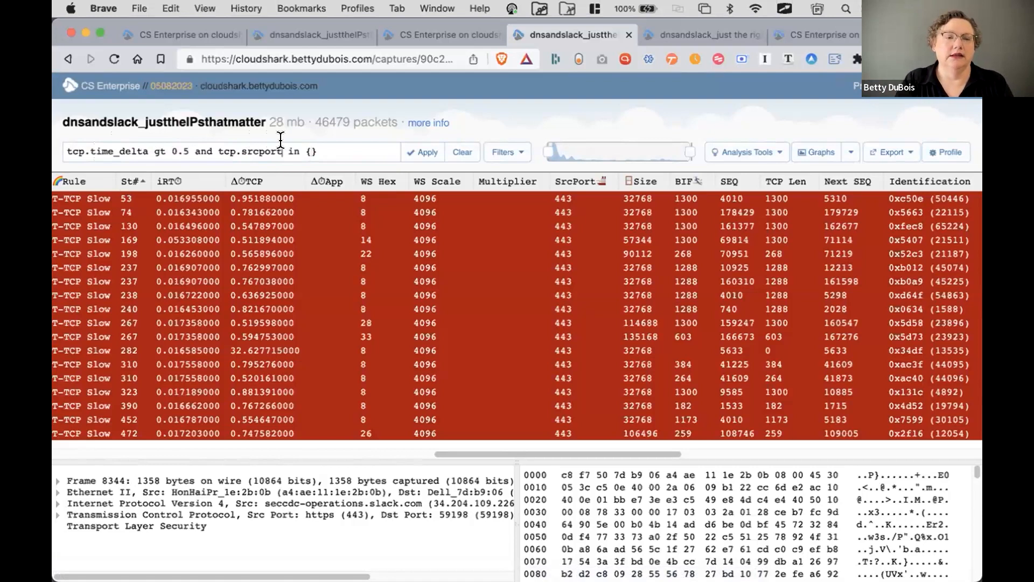
pyautogui.moveTo(281, 139); pyautogui.dragTo(55, 141)
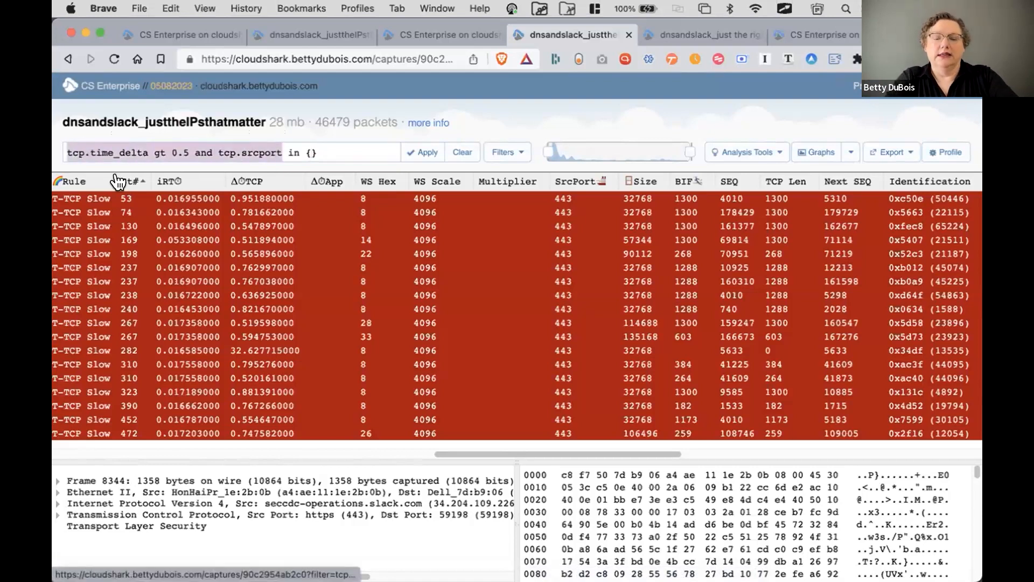
pyautogui.write('tcp.s')
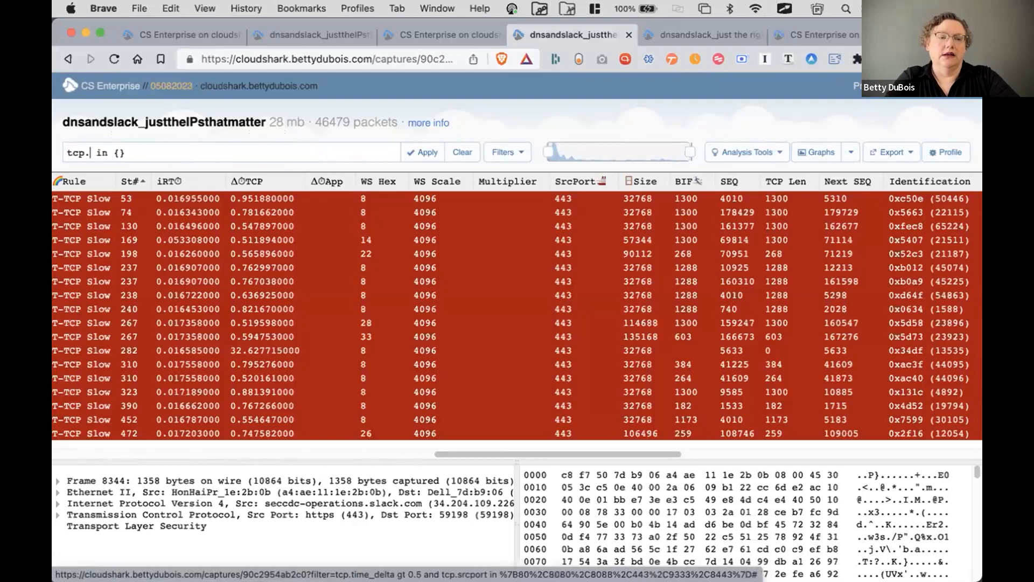
pyautogui.write('tream')
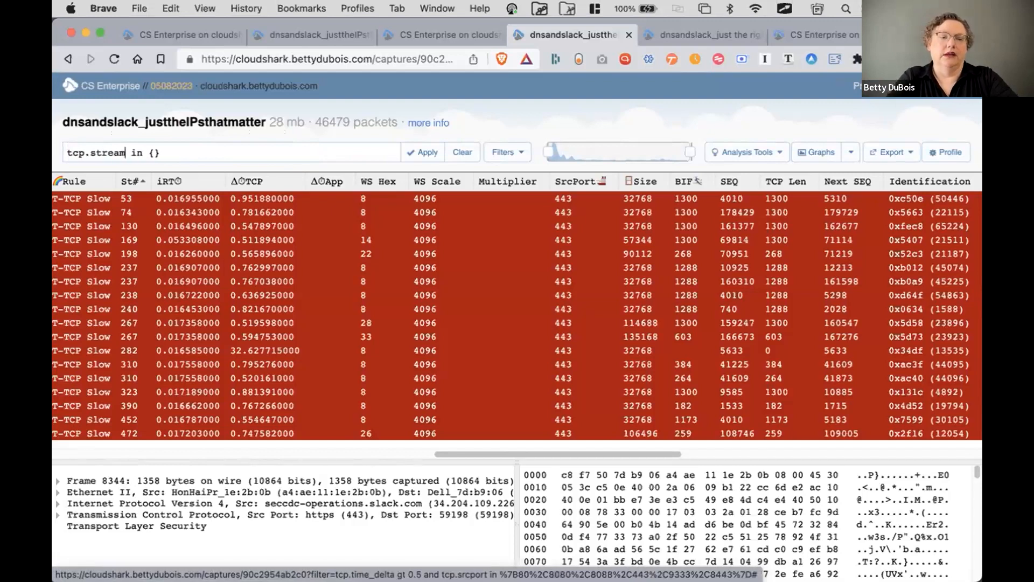
pyautogui.press('Right')
pyautogui.press('Right')
pyautogui.press('Right')
pyautogui.press('Right')
pyautogui.press('Right')
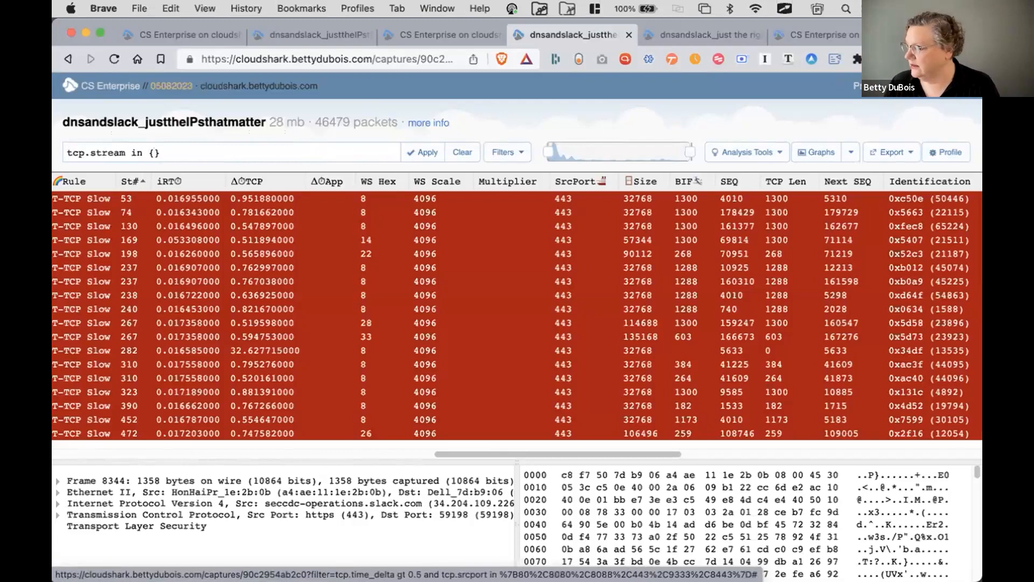
# Step: Fill the braces of the tcp.stream display filter with the stream numbers 237,267,310
pyautogui.write('237')
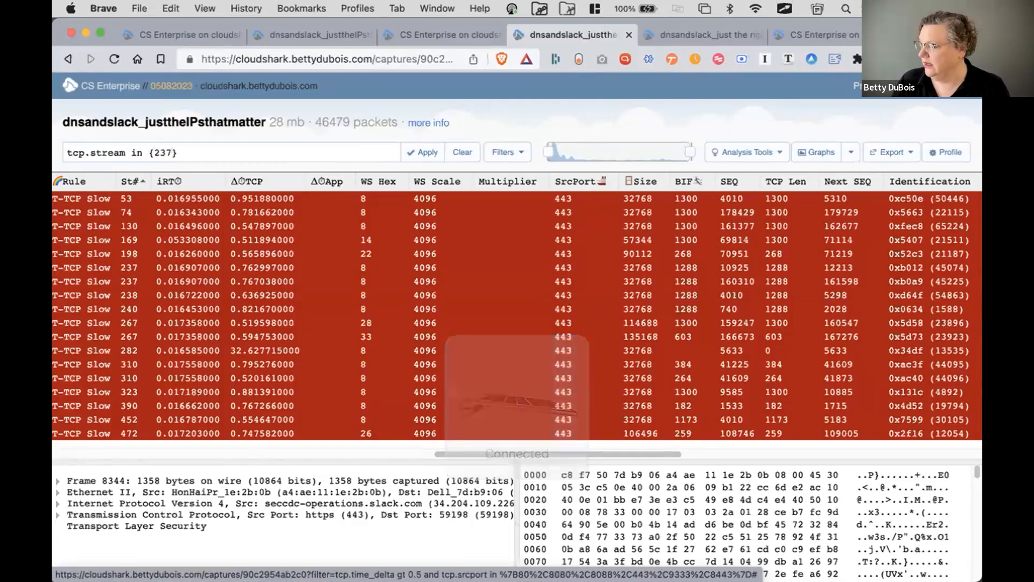
pyautogui.write(',')
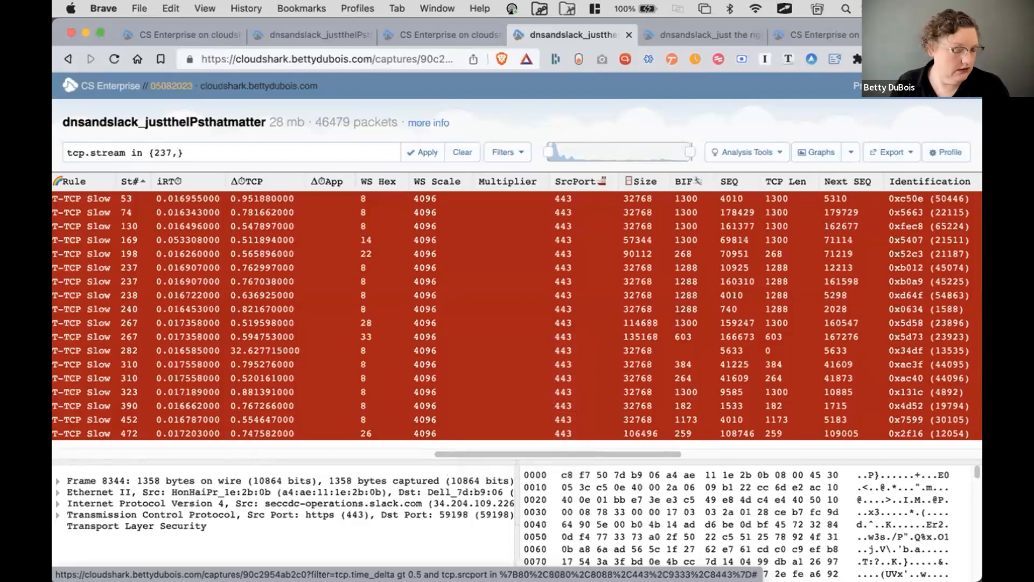
pyautogui.write('267')
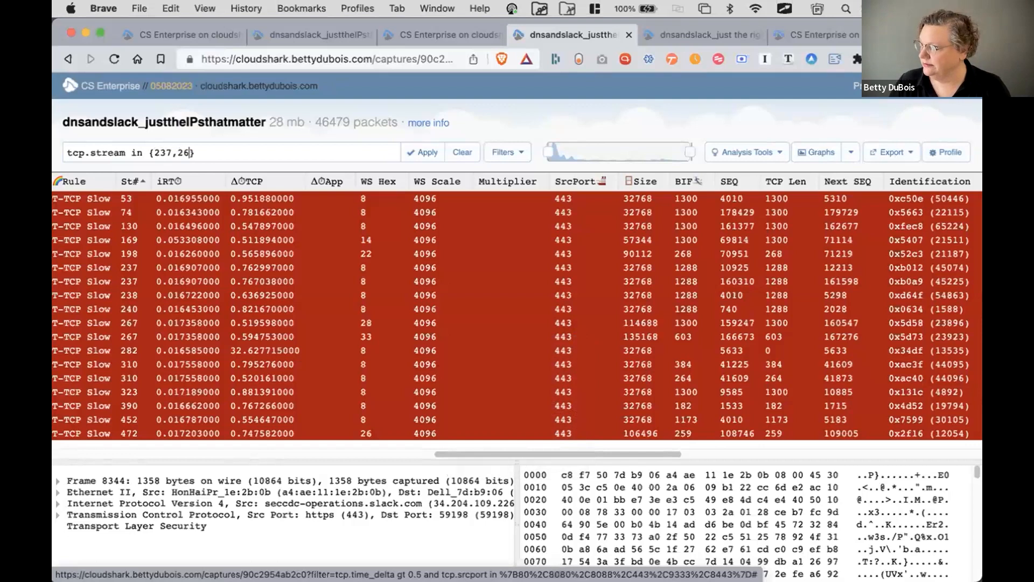
pyautogui.write(',')
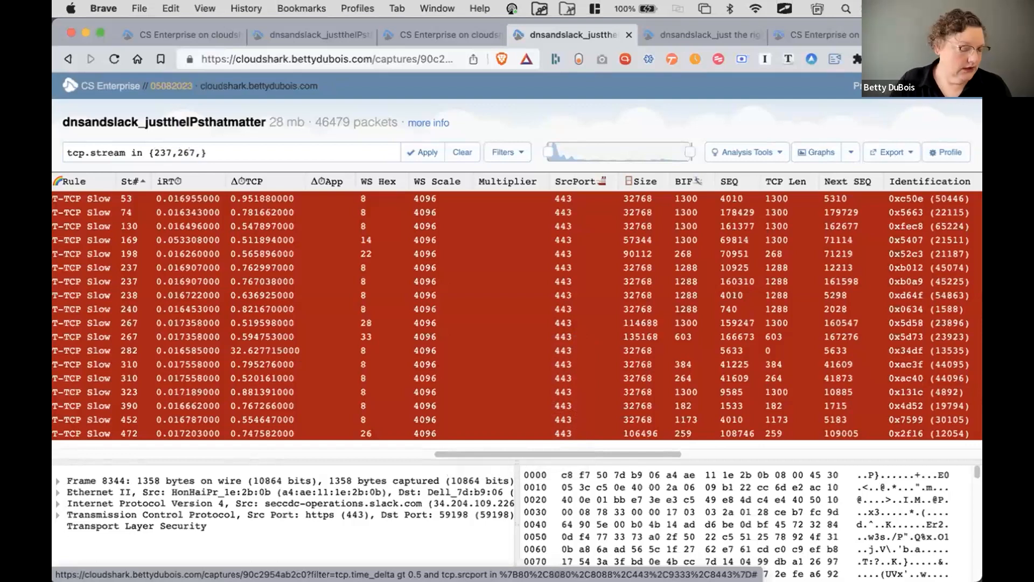
pyautogui.write('310')
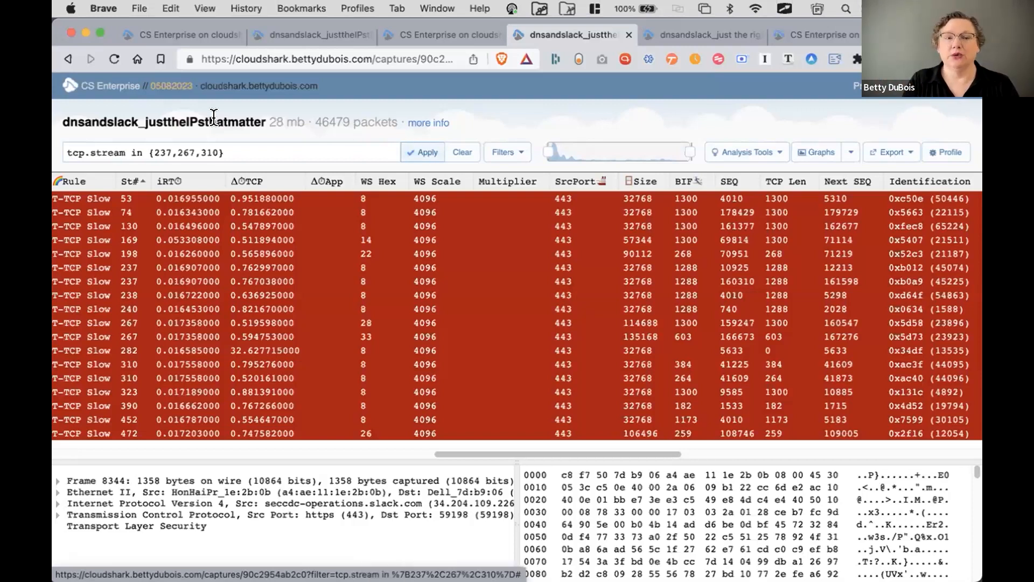
# Step: Return to the capture files list and review the tags on dnsandslack.pcap and Ticket523dns
pyautogui.click(200, 37)
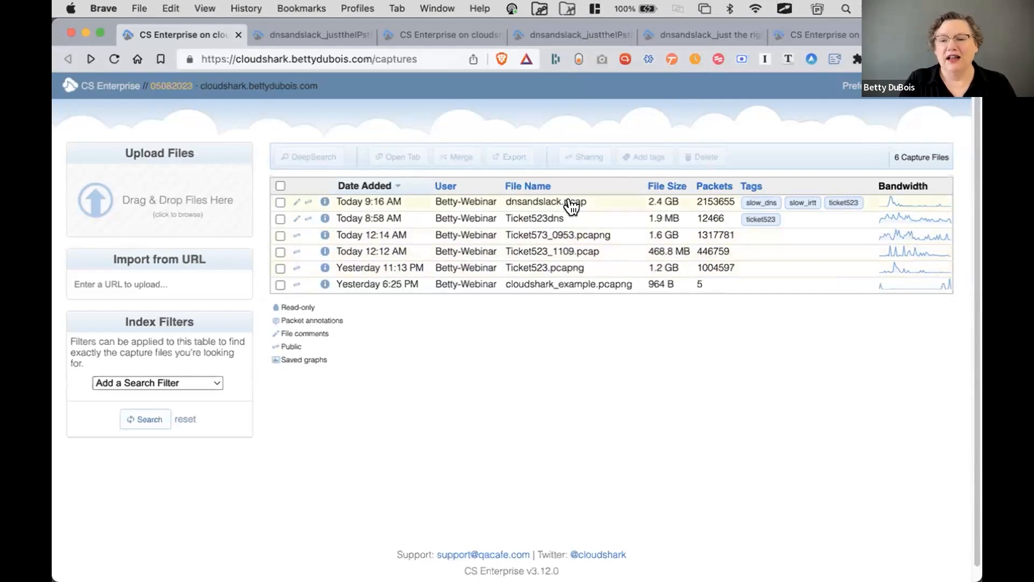
pyautogui.rightClick(770, 230)
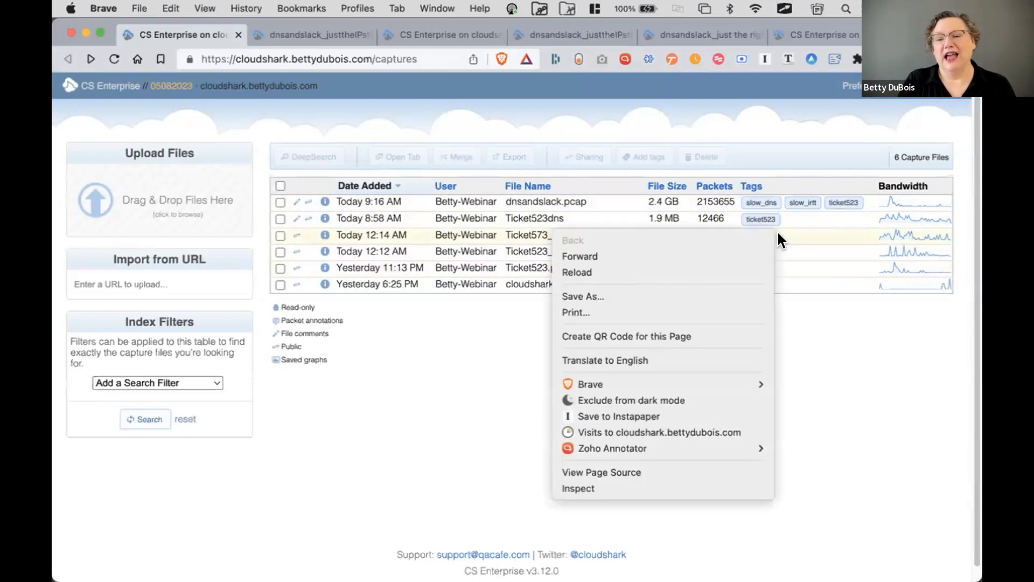
pyautogui.click(781, 314)
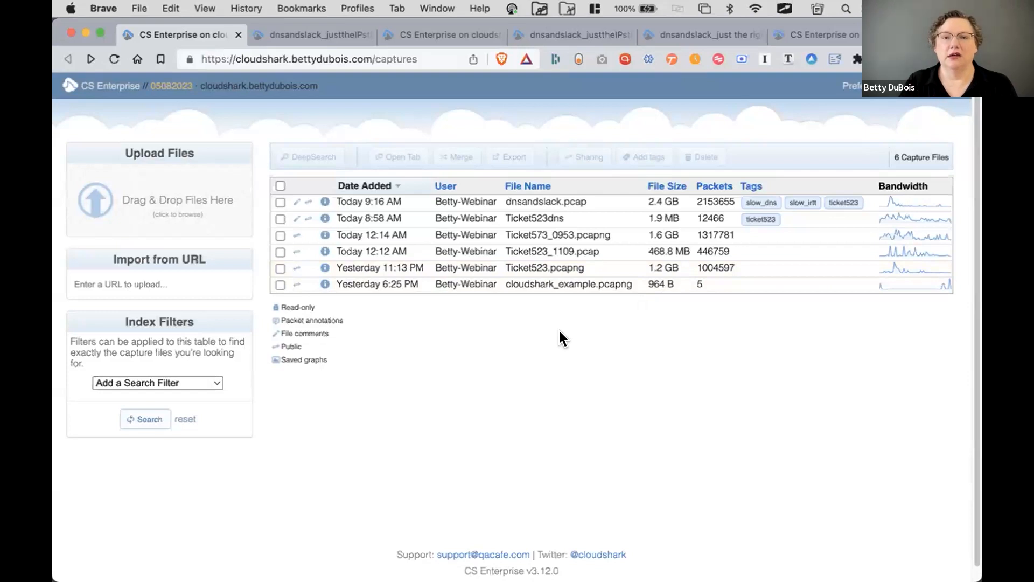
# Step: Select packet 12 in the dnsandslack_just the right IPs.pcapng capture and widen the area showing its protocol details
pyautogui.click(708, 34)
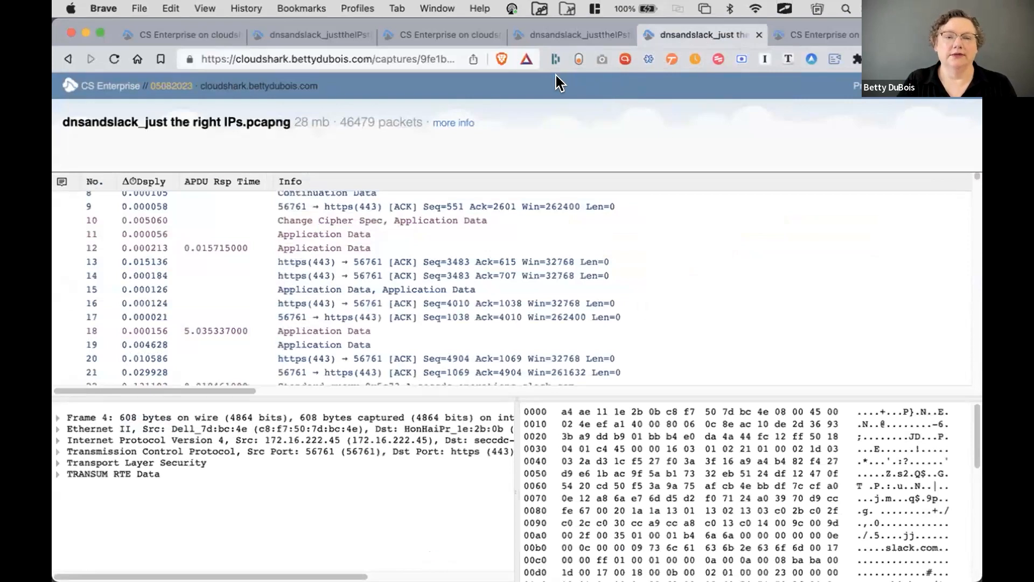
pyautogui.click(317, 247)
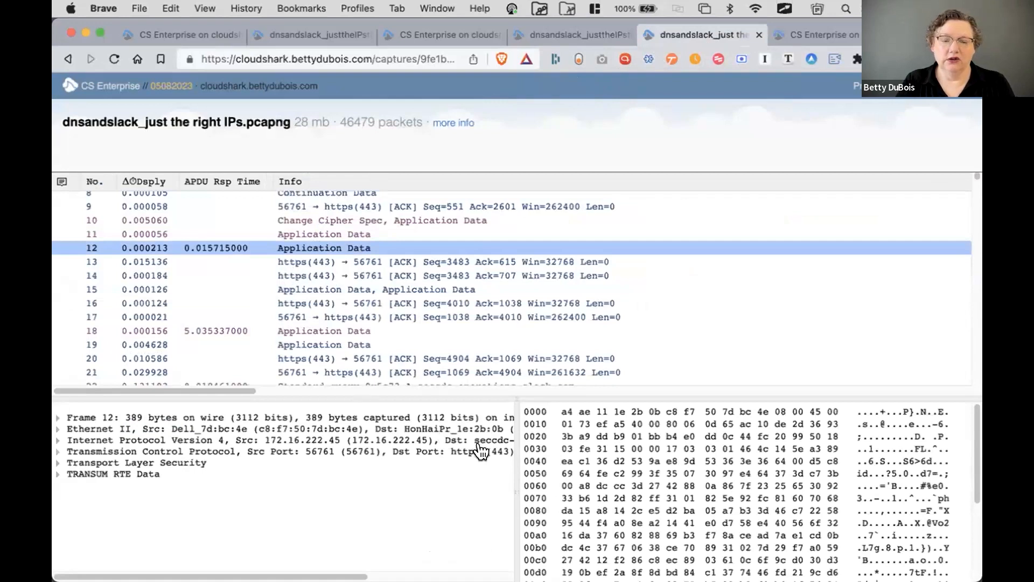
pyautogui.moveTo(510, 443); pyautogui.dragTo(745, 425)
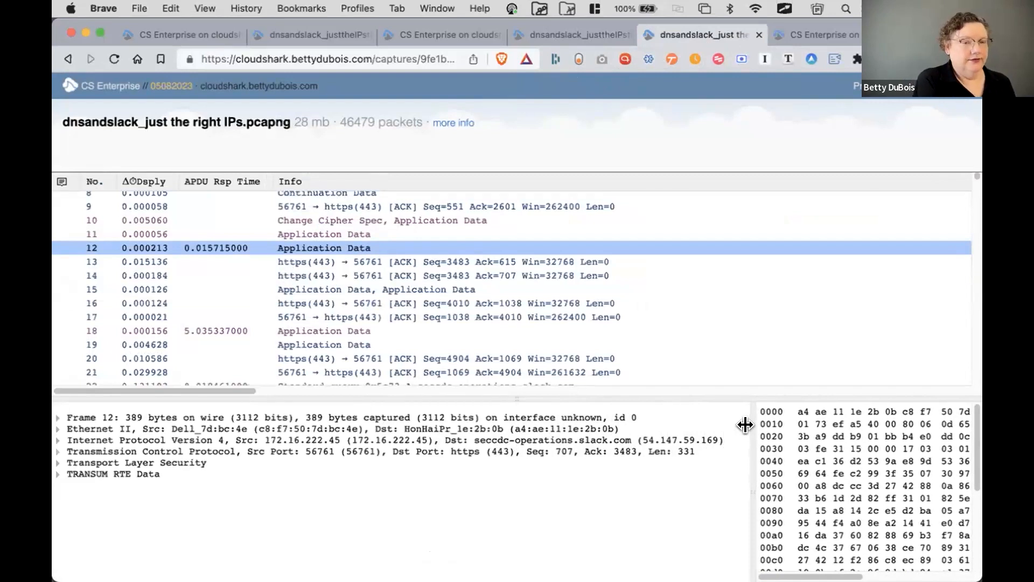
# Step: Return to the capture files list, select all the captures and start a DeepSearch on them
pyautogui.click(170, 31)
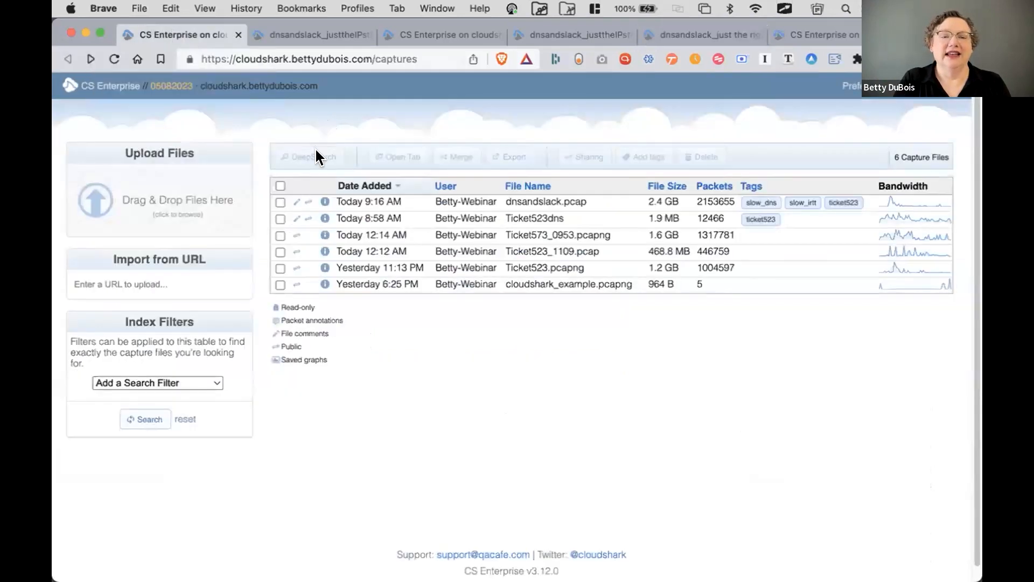
pyautogui.click(280, 183)
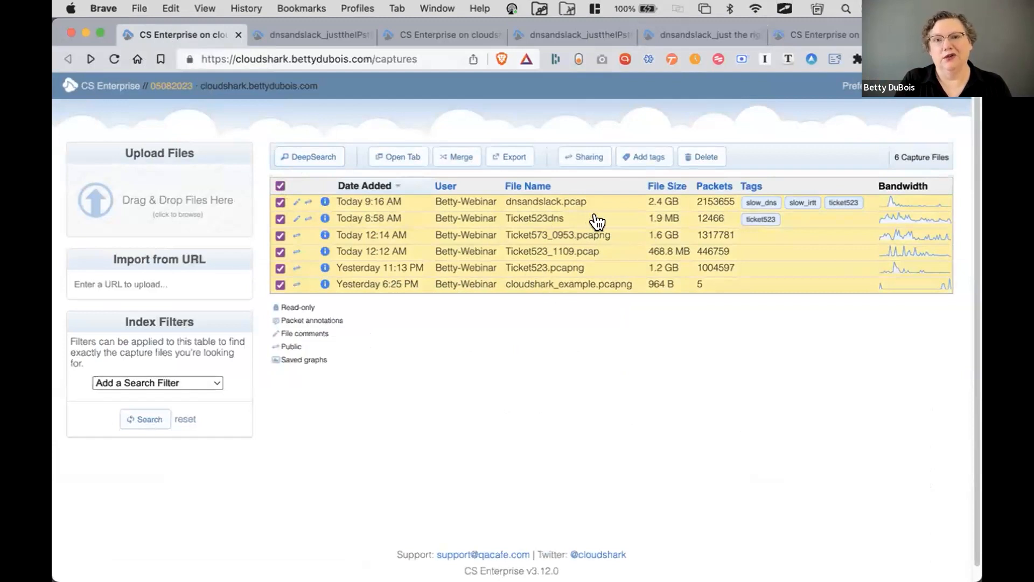
pyautogui.click(315, 157)
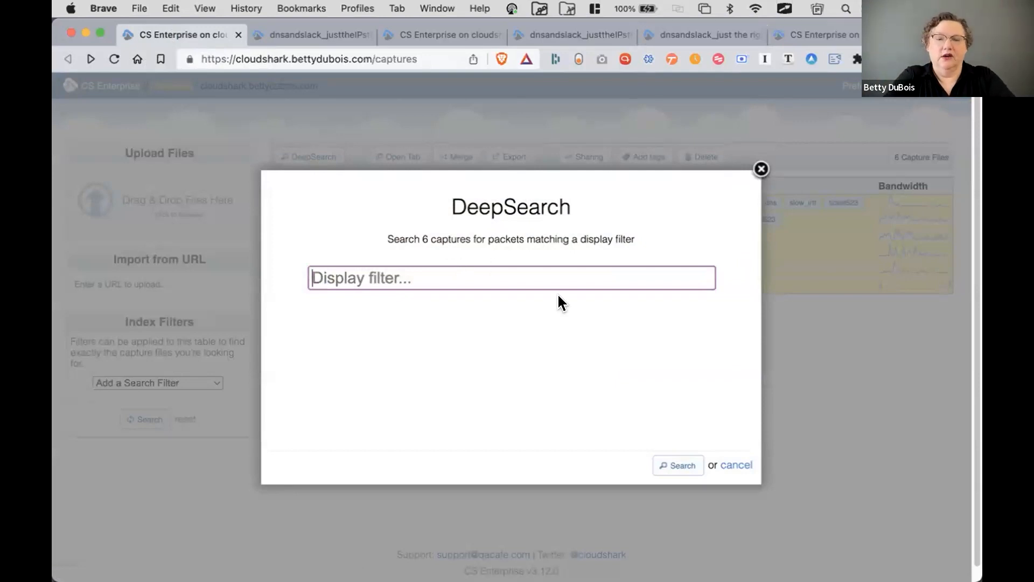
# Step: Run the DeepSearch with the display filter ip.addr eq 54.147.59.169 and dismiss its completion summary
pyautogui.write('ip.addr eq')
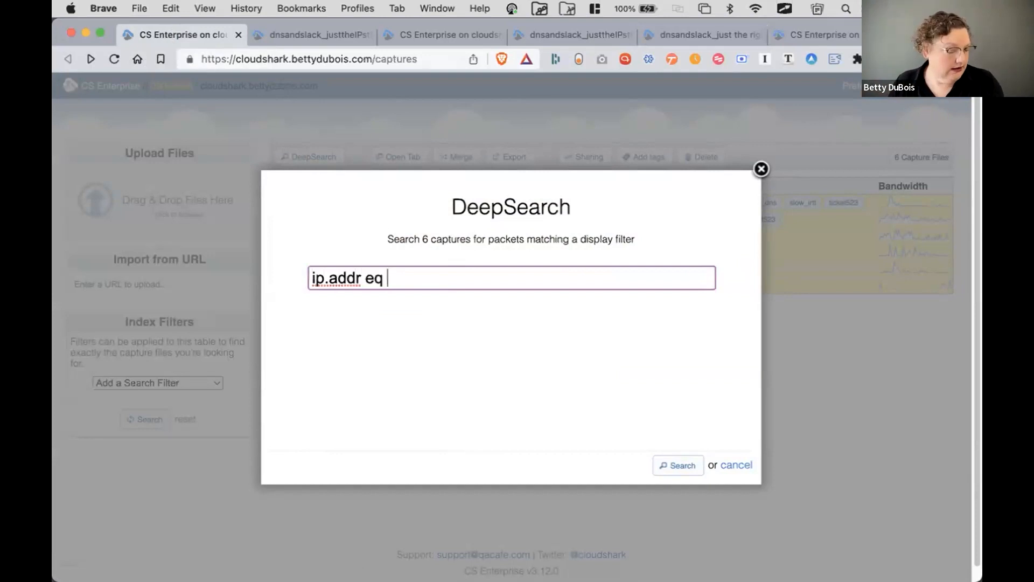
pyautogui.write('54.')
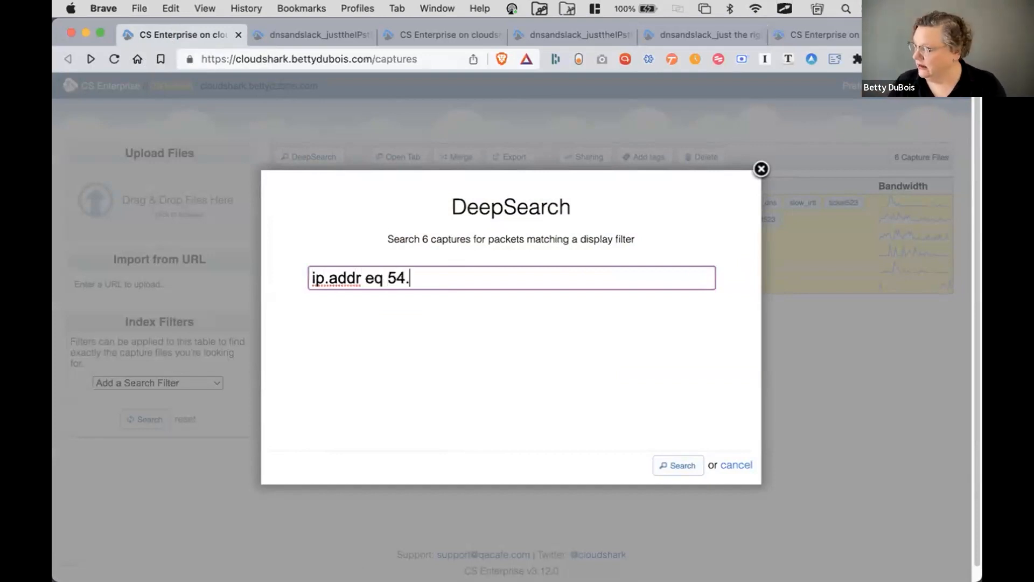
pyautogui.write('147.59')
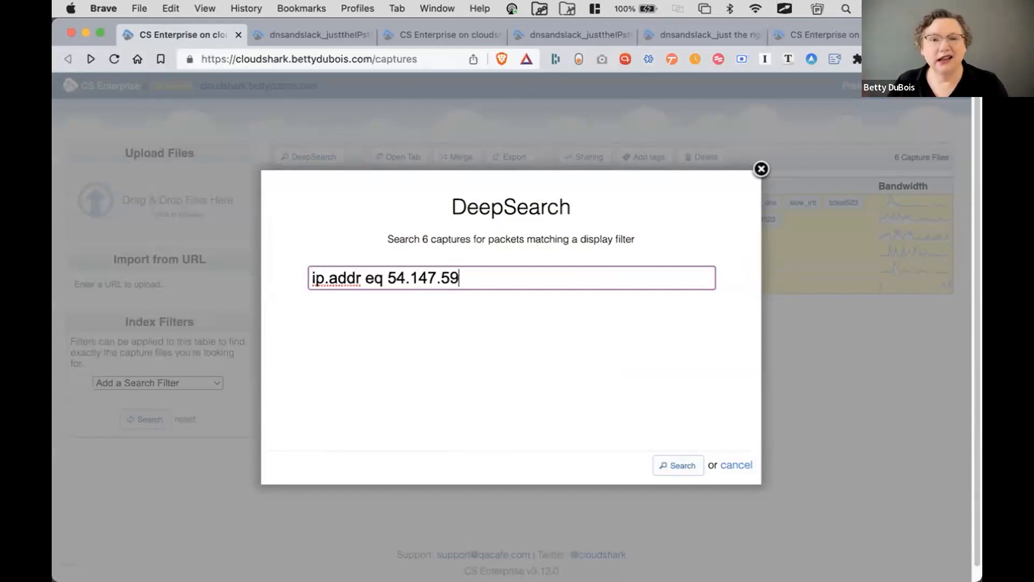
pyautogui.write('169')
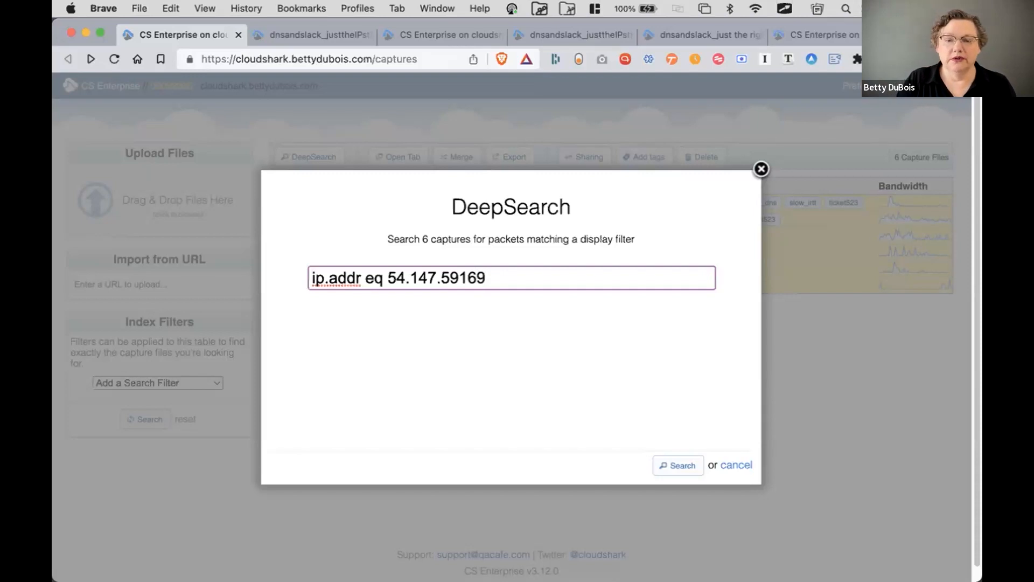
pyautogui.press('Left')
pyautogui.press('Left')
pyautogui.press('Left')
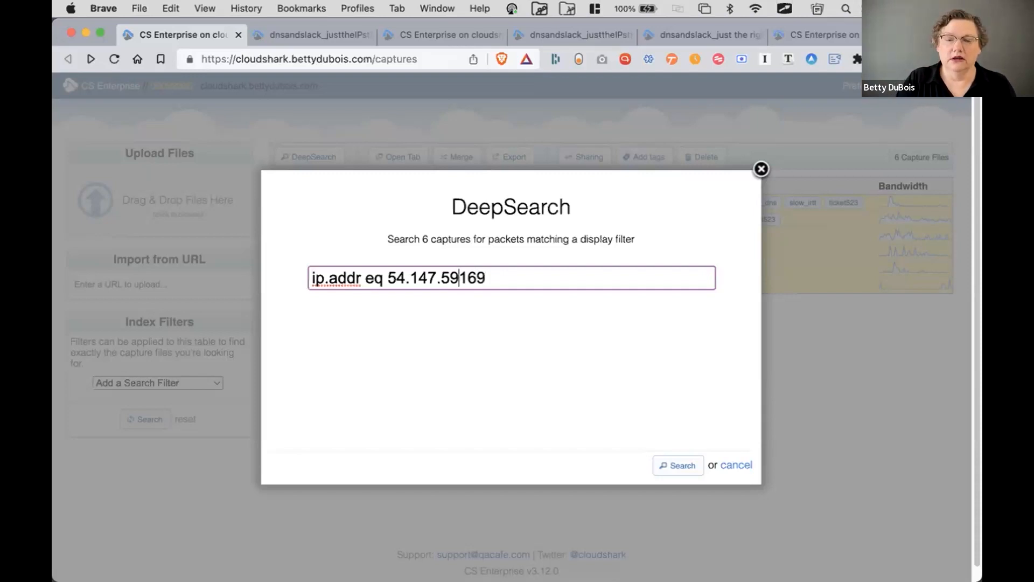
pyautogui.write('.')
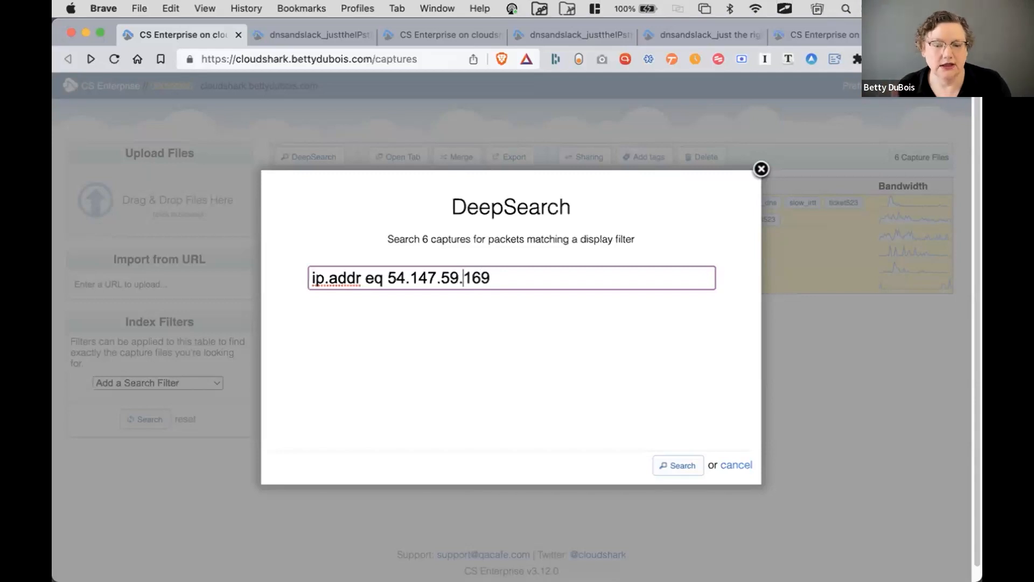
pyautogui.click(688, 464)
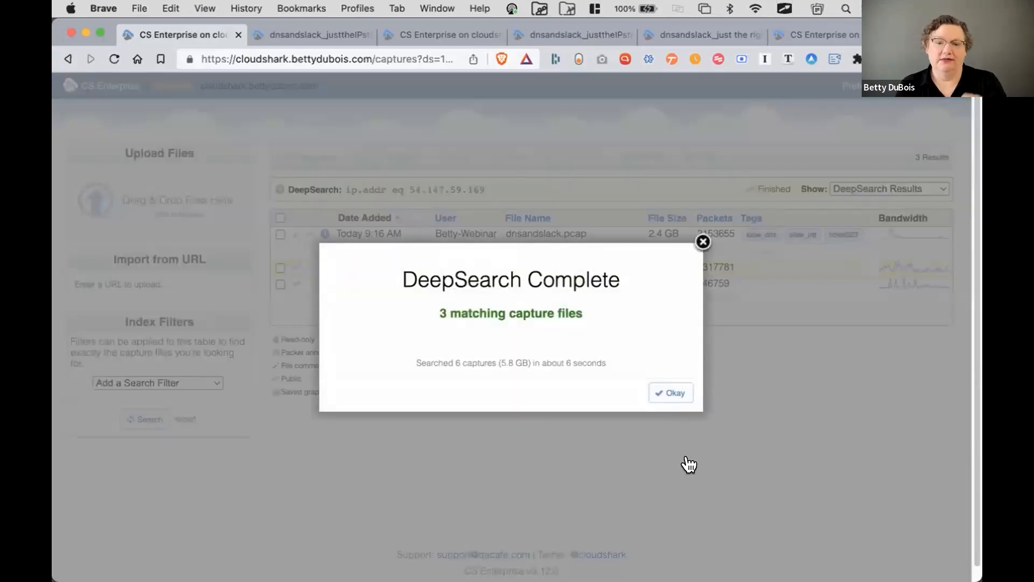
pyautogui.click(674, 398)
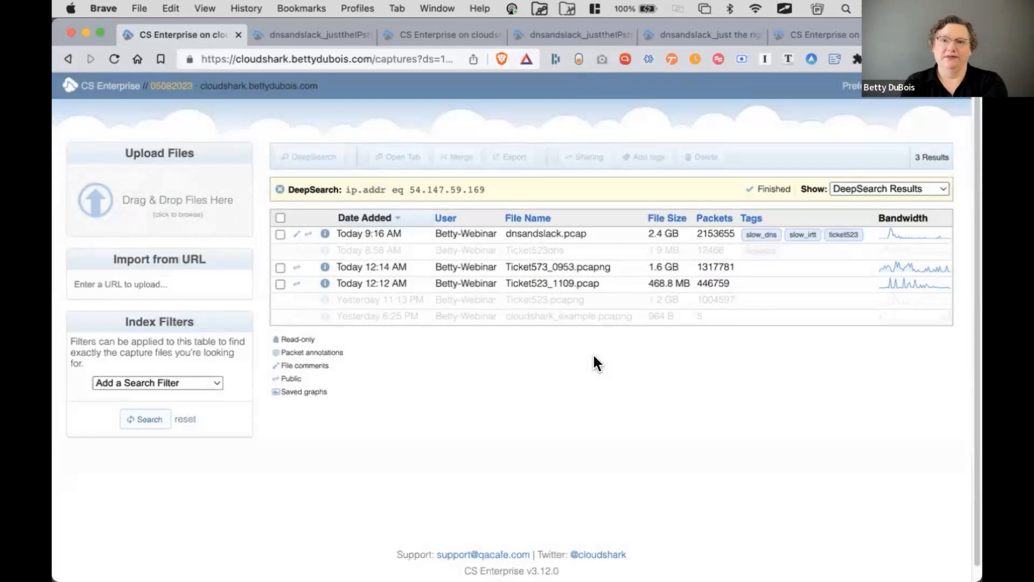